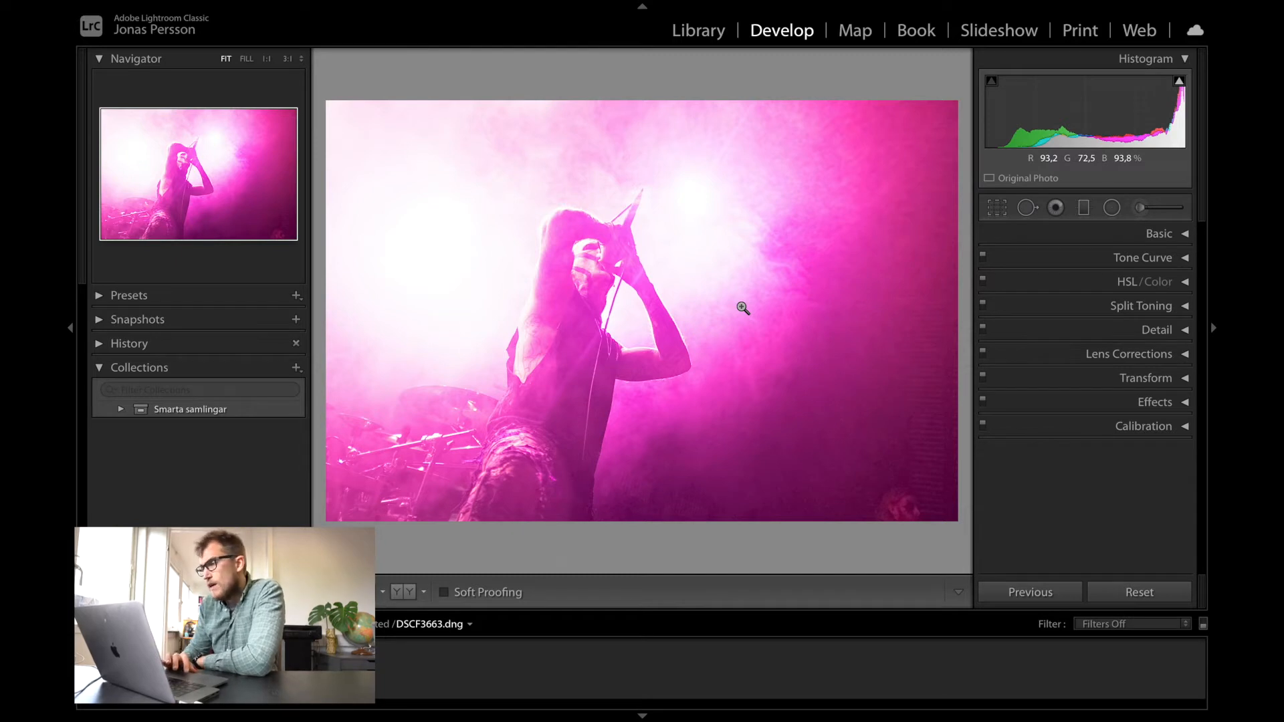
# Crop the photo to a nearly square frame around the singer, trimming the upper edge and both sides.
pyautogui.click(997, 208)
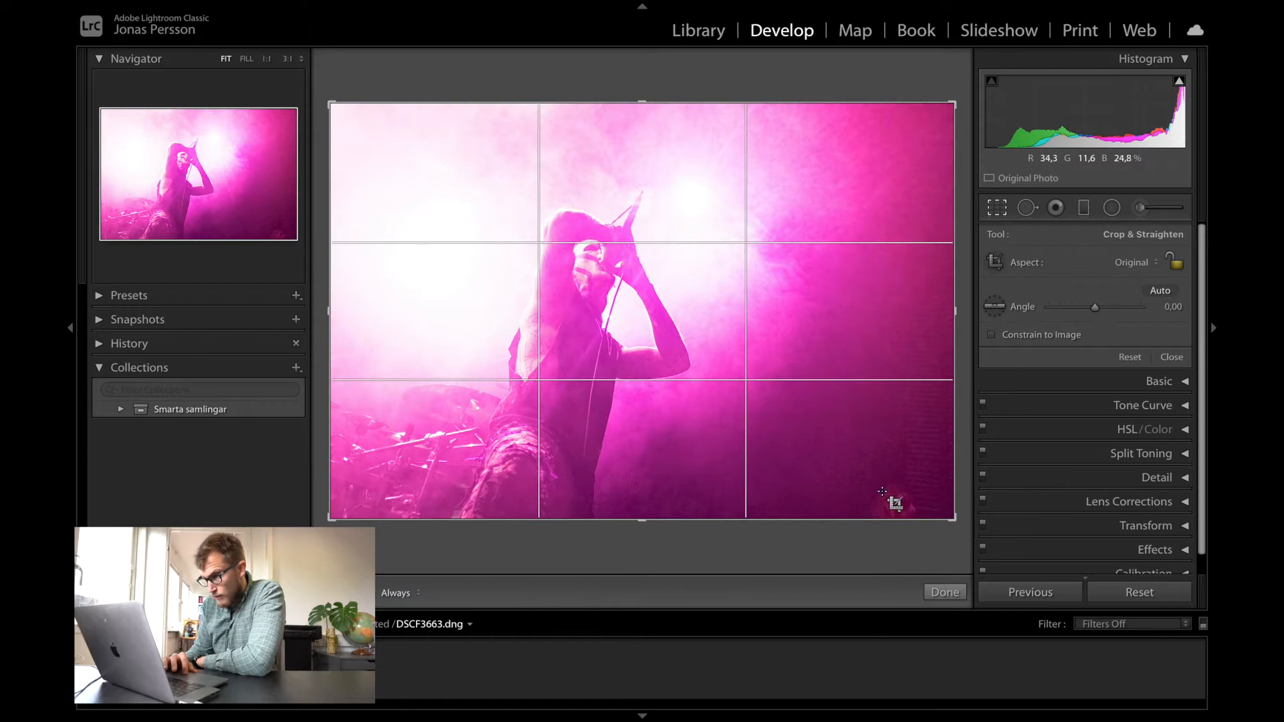
pyautogui.moveTo(320, 99); pyautogui.dragTo(370, 123)
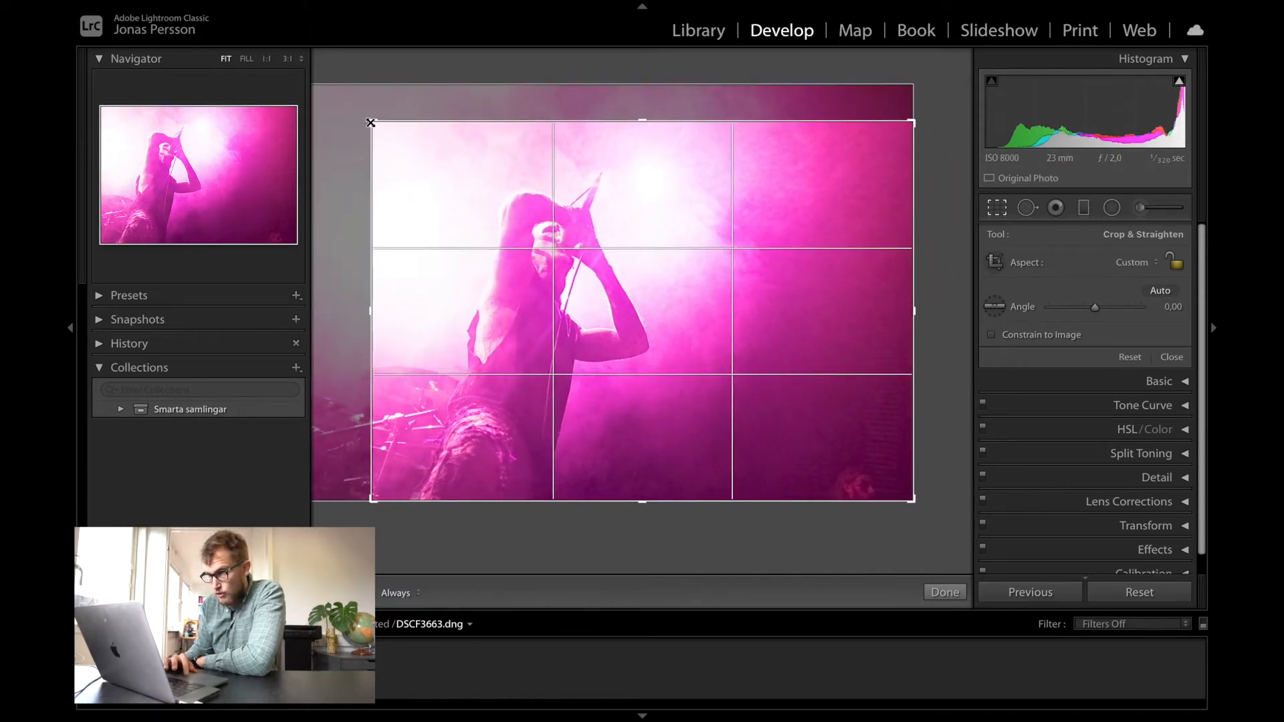
pyautogui.moveTo(918, 503); pyautogui.dragTo(847, 502)
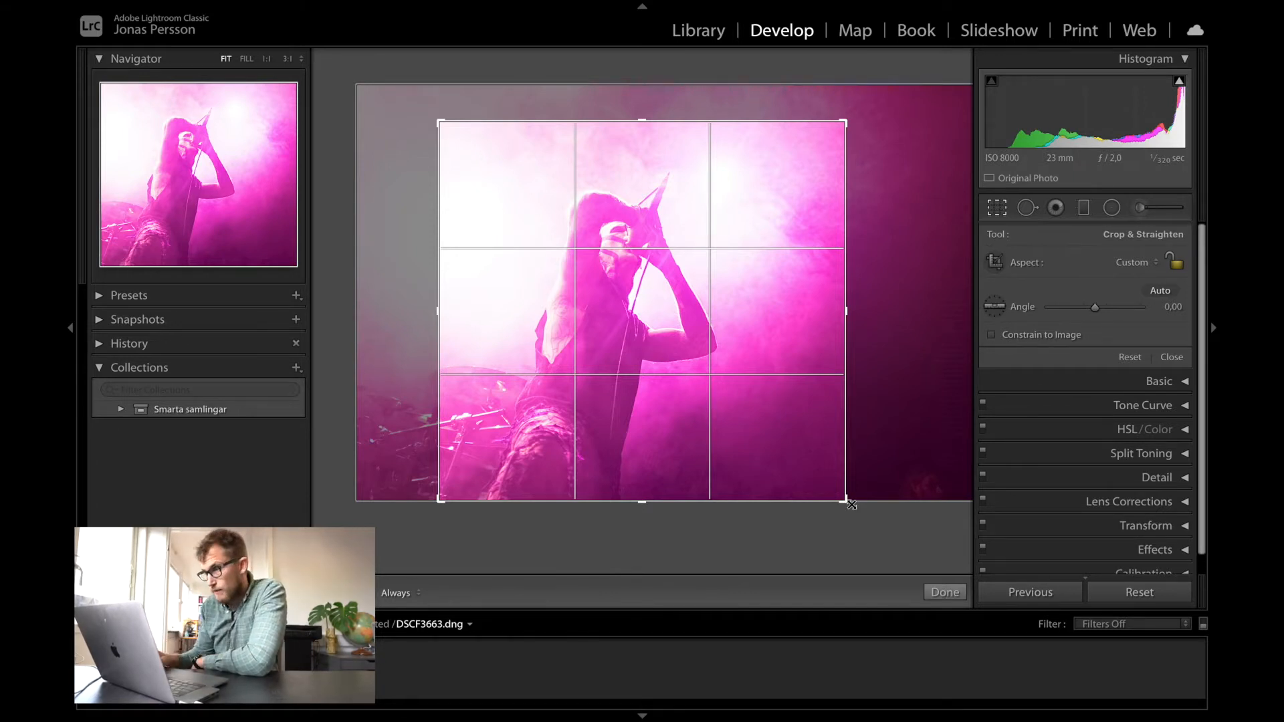
pyautogui.press('Return')
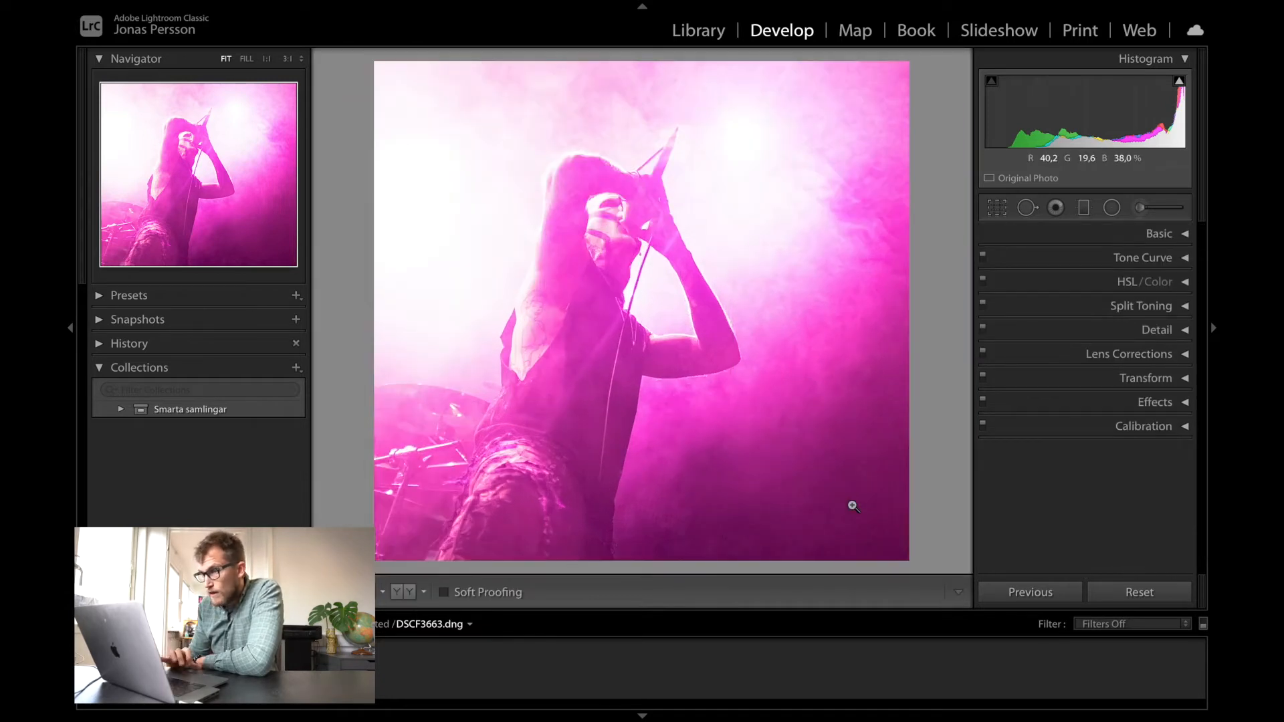
# Set the white balance to Tint −150 and Temp 3 248 to reduce the magenta cast.
pyautogui.click(1169, 238)
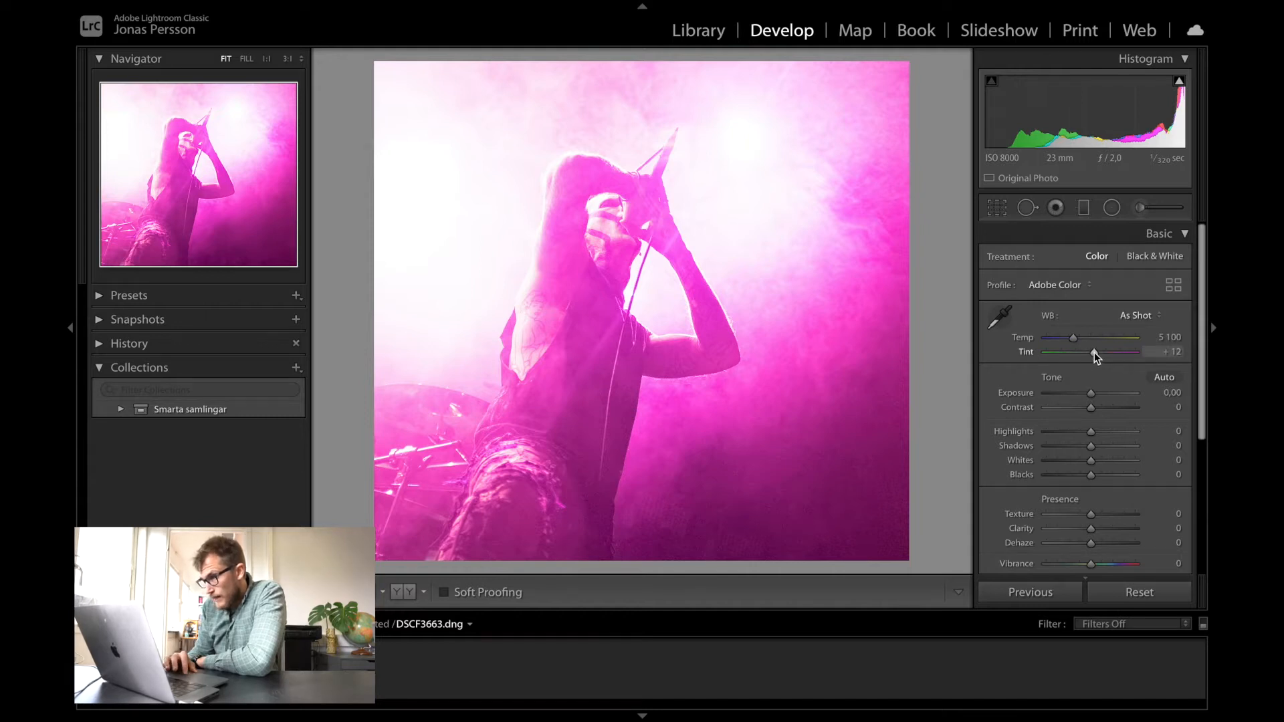
pyautogui.moveTo(1094, 351); pyautogui.dragTo(1029, 354)
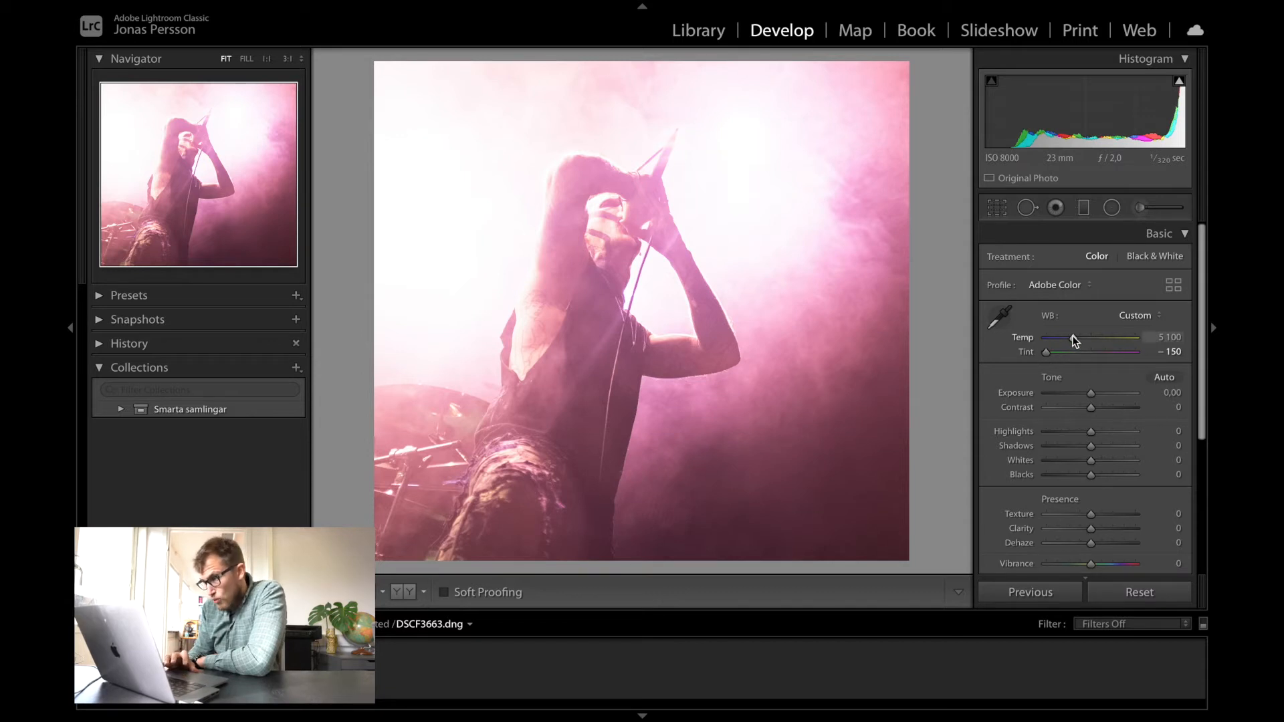
pyautogui.moveTo(1072, 335); pyautogui.dragTo(1056, 334)
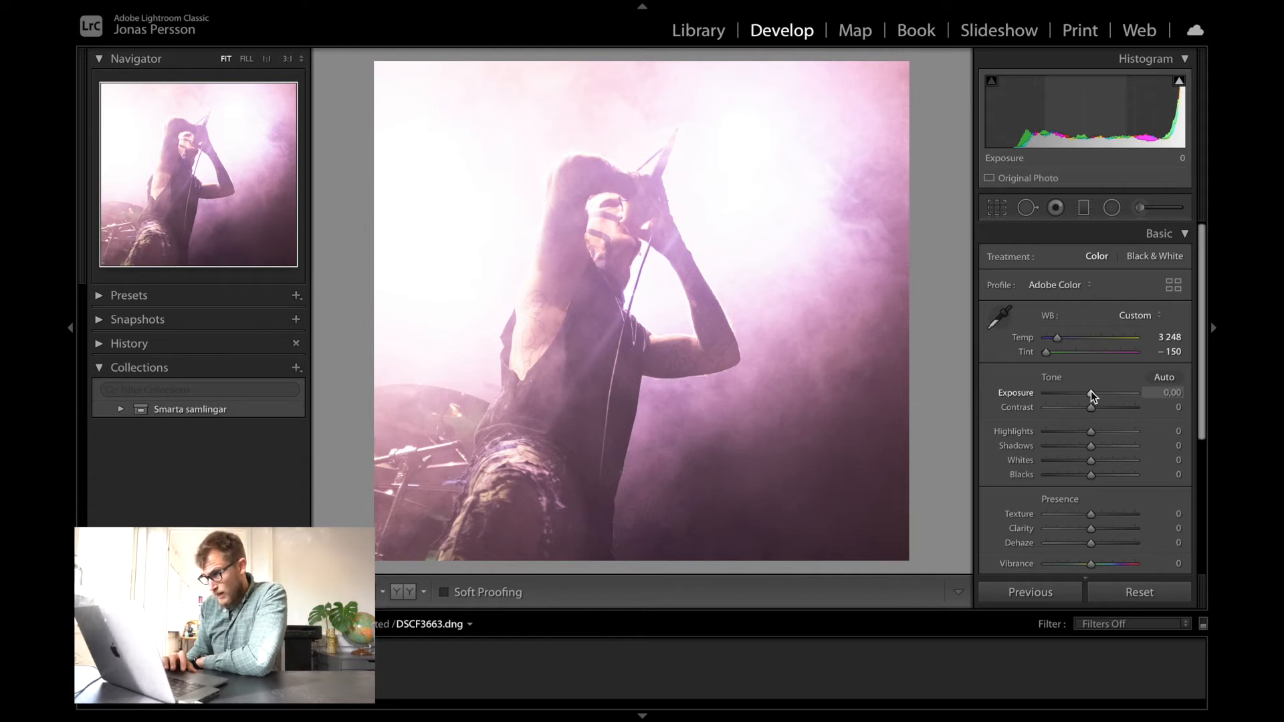
# Darken the tones by setting Exposure to −1,75, Blacks to −42 and Shadows to −21.
pyautogui.moveTo(1090, 390); pyautogui.dragTo(1073, 388)
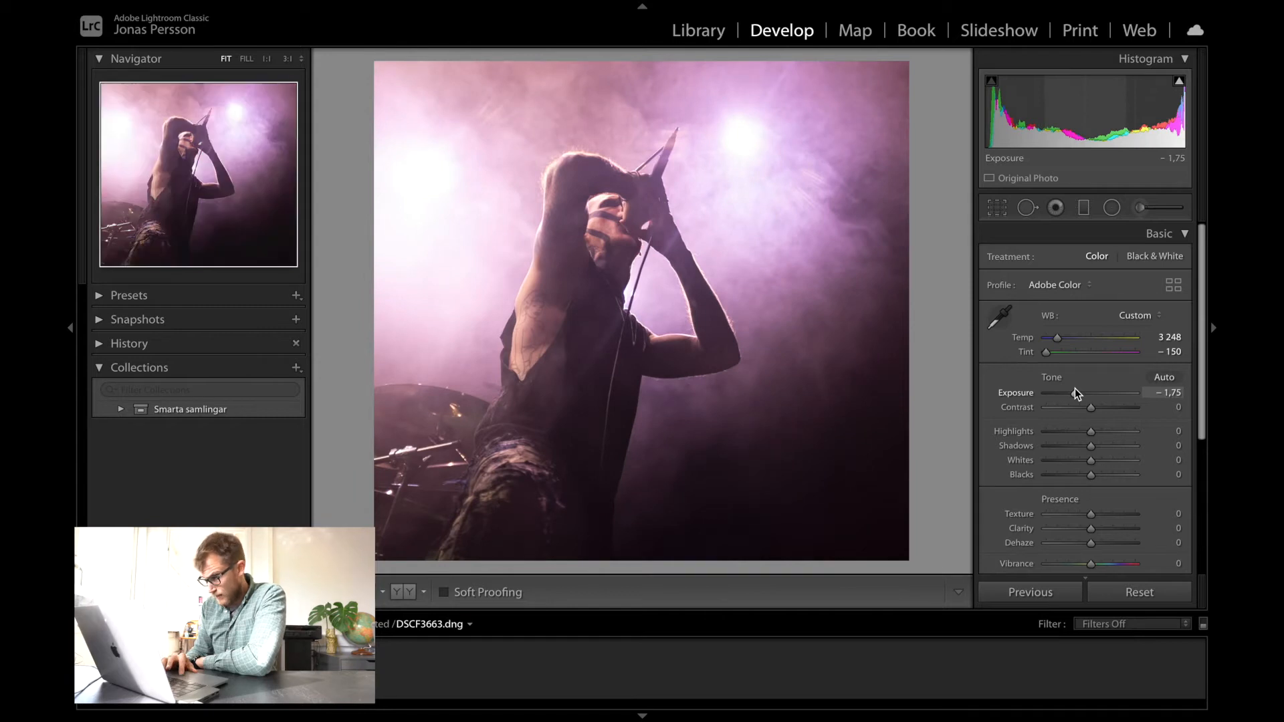
pyautogui.moveTo(1089, 475); pyautogui.dragTo(1071, 474)
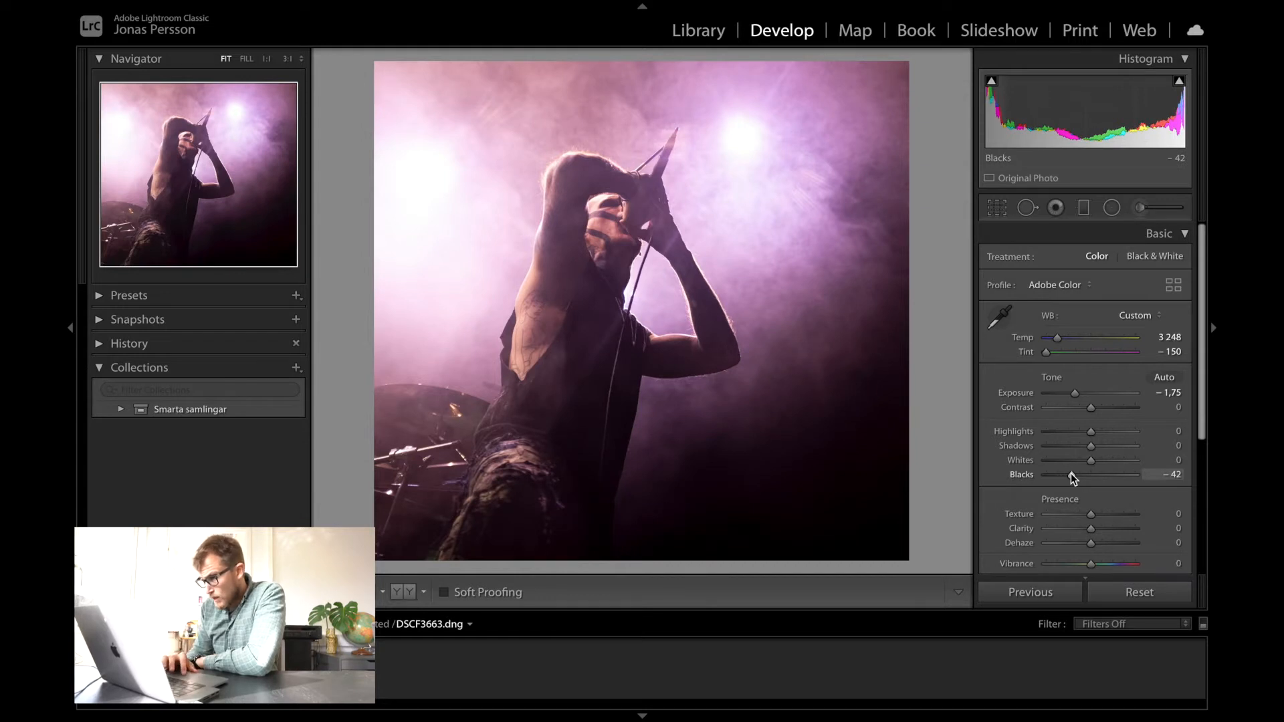
pyautogui.moveTo(1092, 445); pyautogui.dragTo(1083, 443)
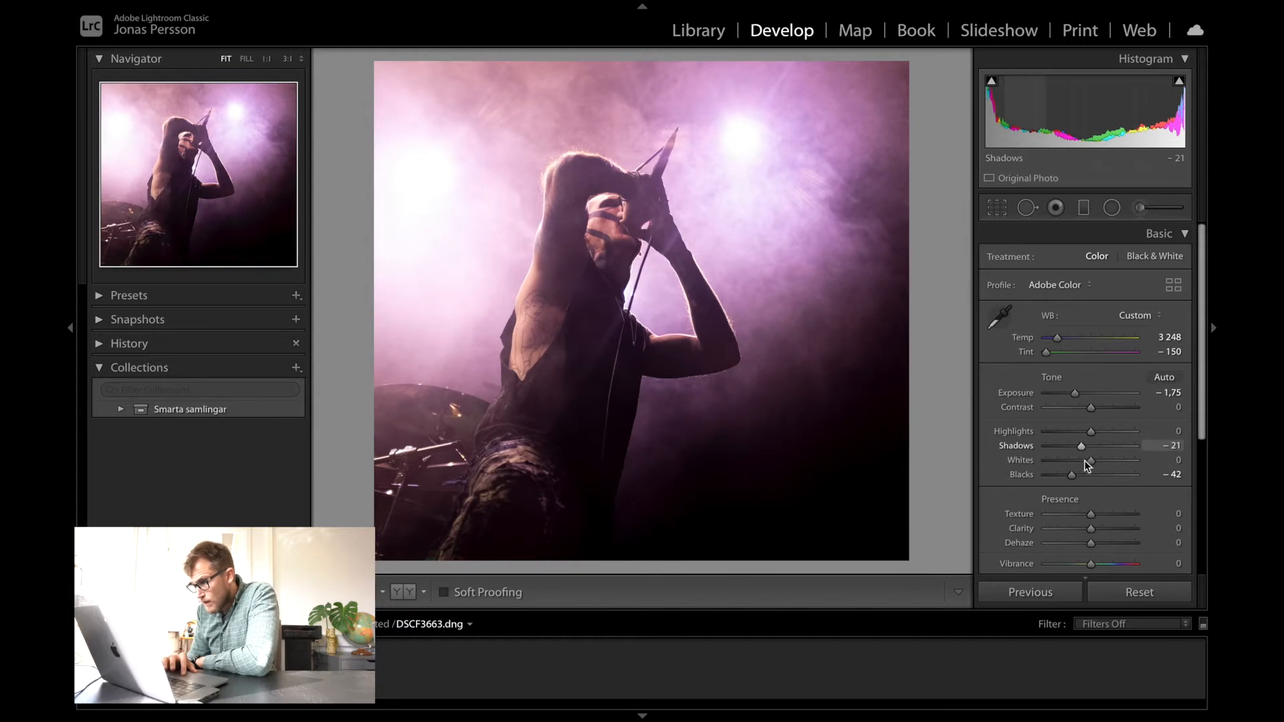
# Set Clarity to +37 and Dehaze to +31.
pyautogui.scroll(-1, 1089, 519)
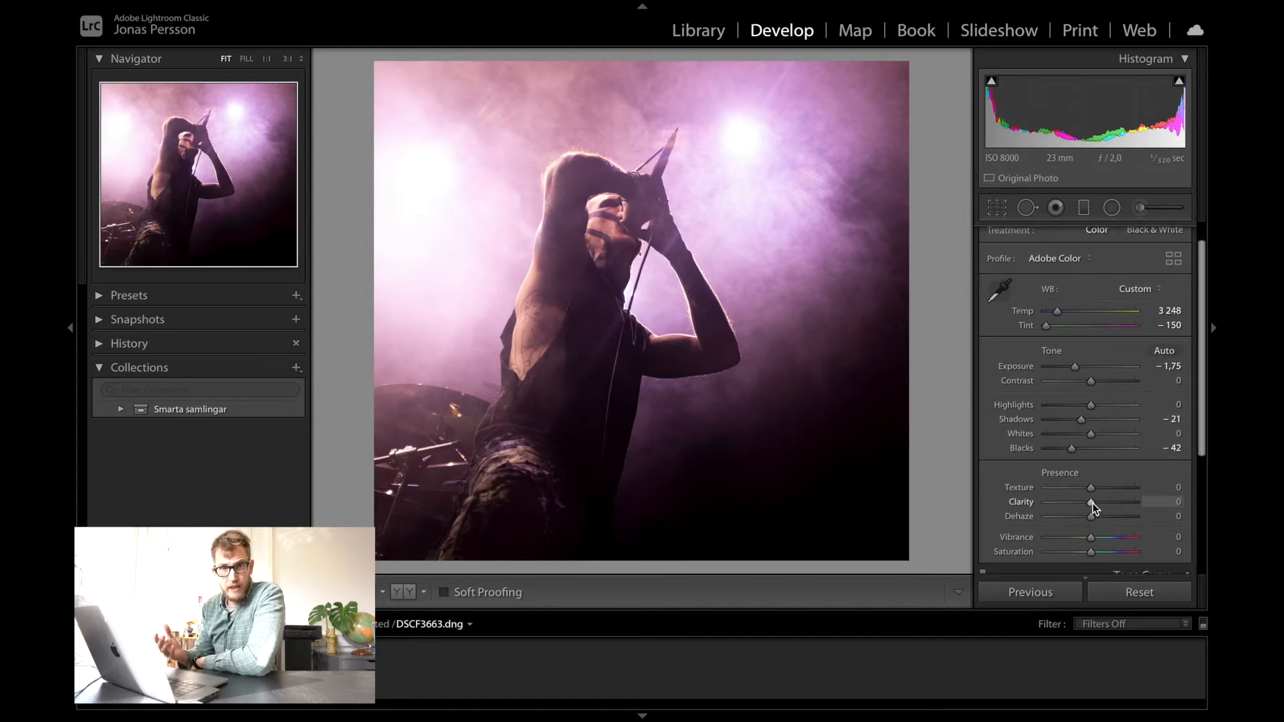
pyautogui.moveTo(1093, 503); pyautogui.dragTo(1108, 500)
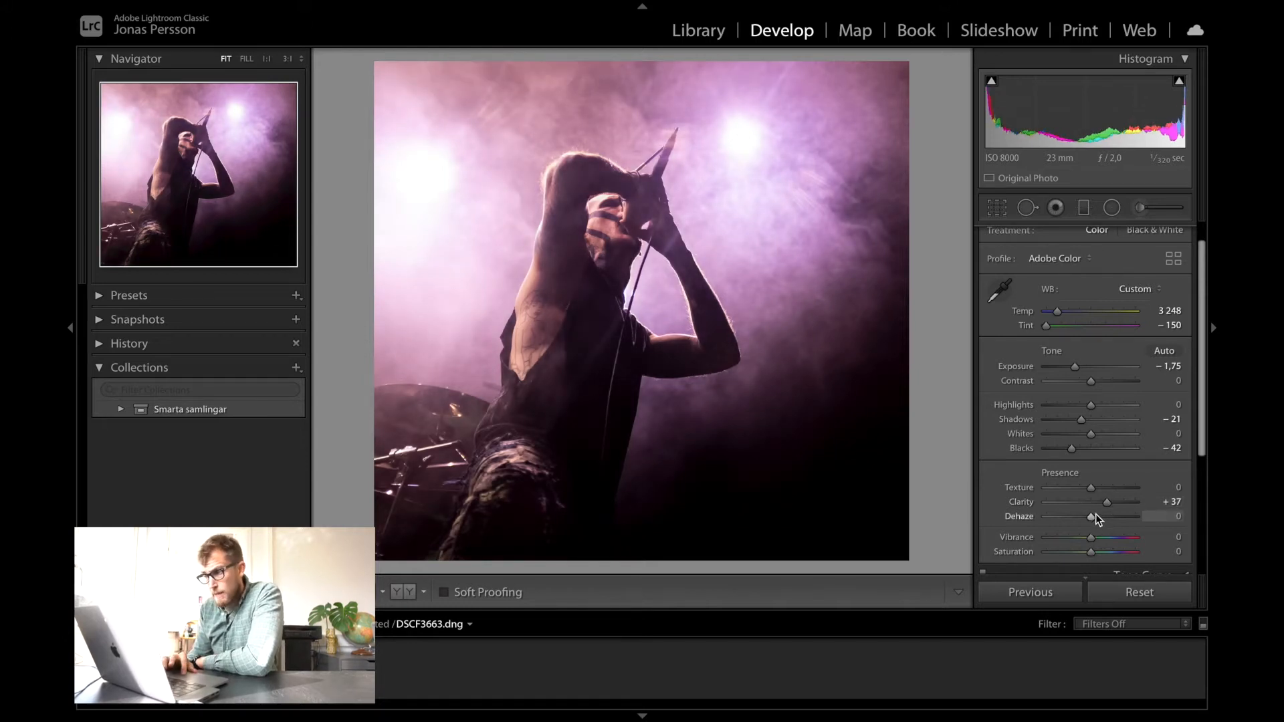
pyautogui.moveTo(1091, 516); pyautogui.dragTo(1104, 515)
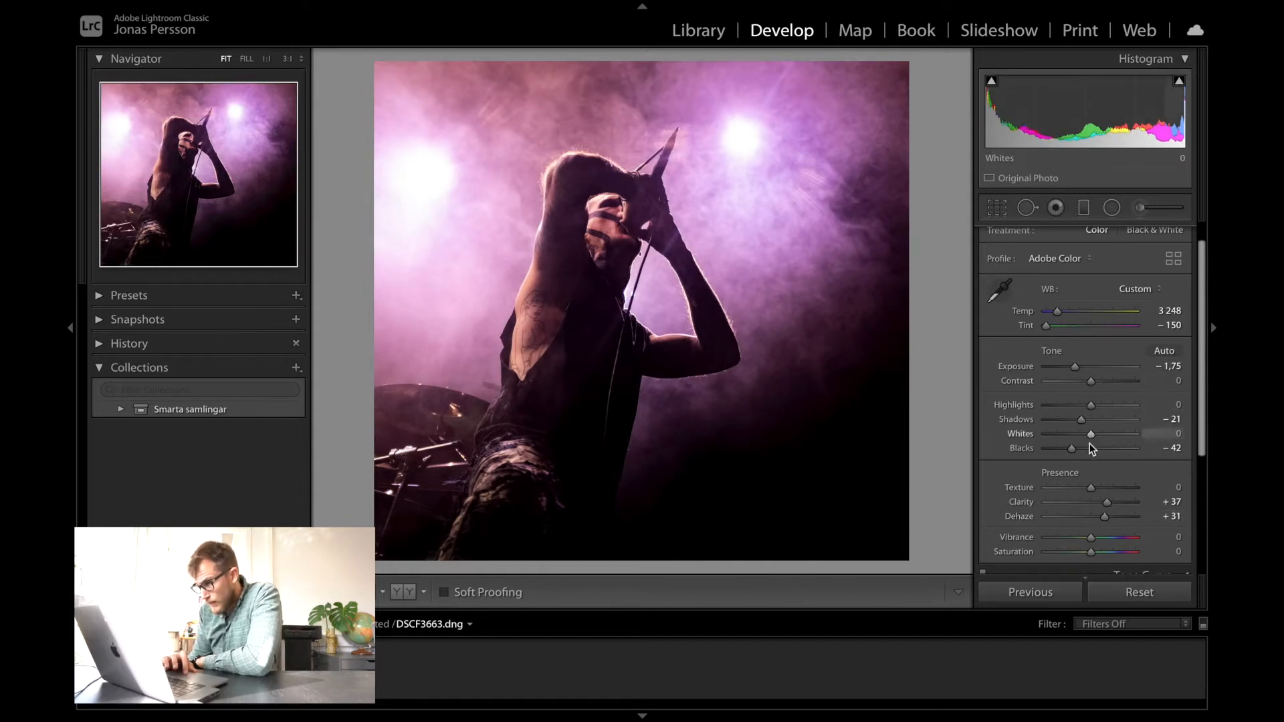
# Reset all edits to compare with the original photo, and undo the reset.
pyautogui.scroll(-2, 1071, 478)
pyautogui.scroll(2, 1071, 479)
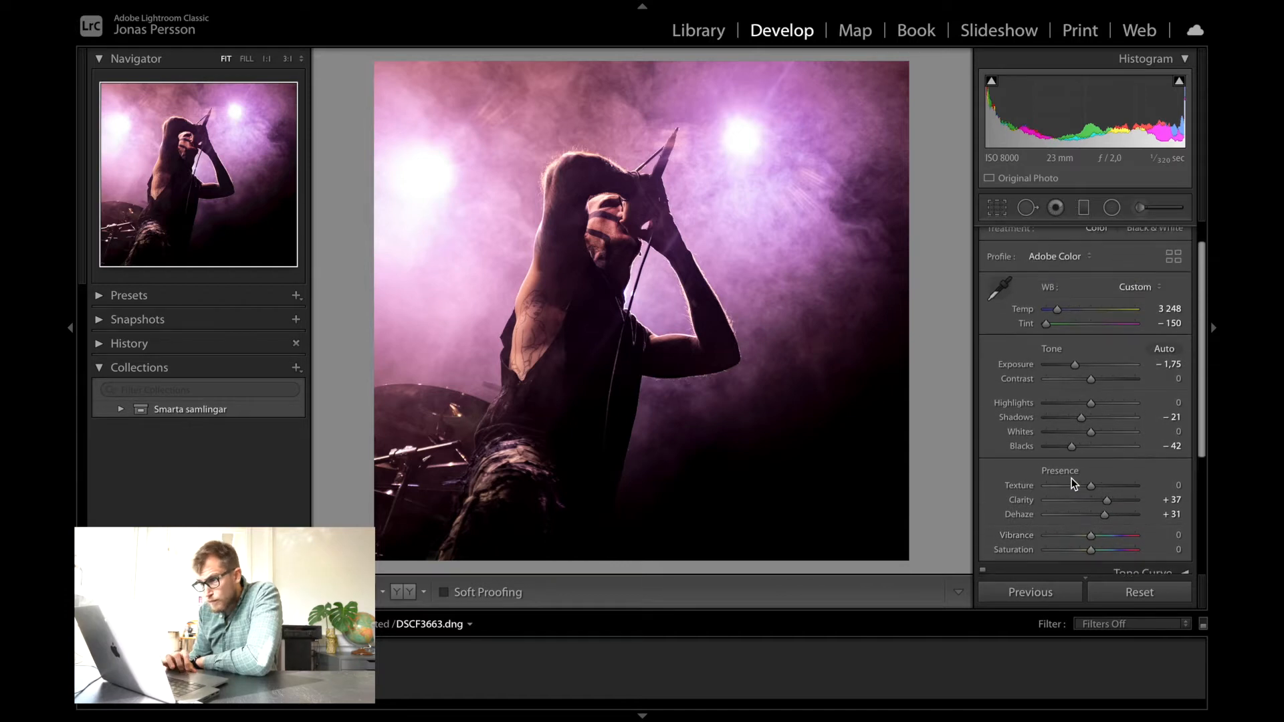
pyautogui.click(1141, 593)
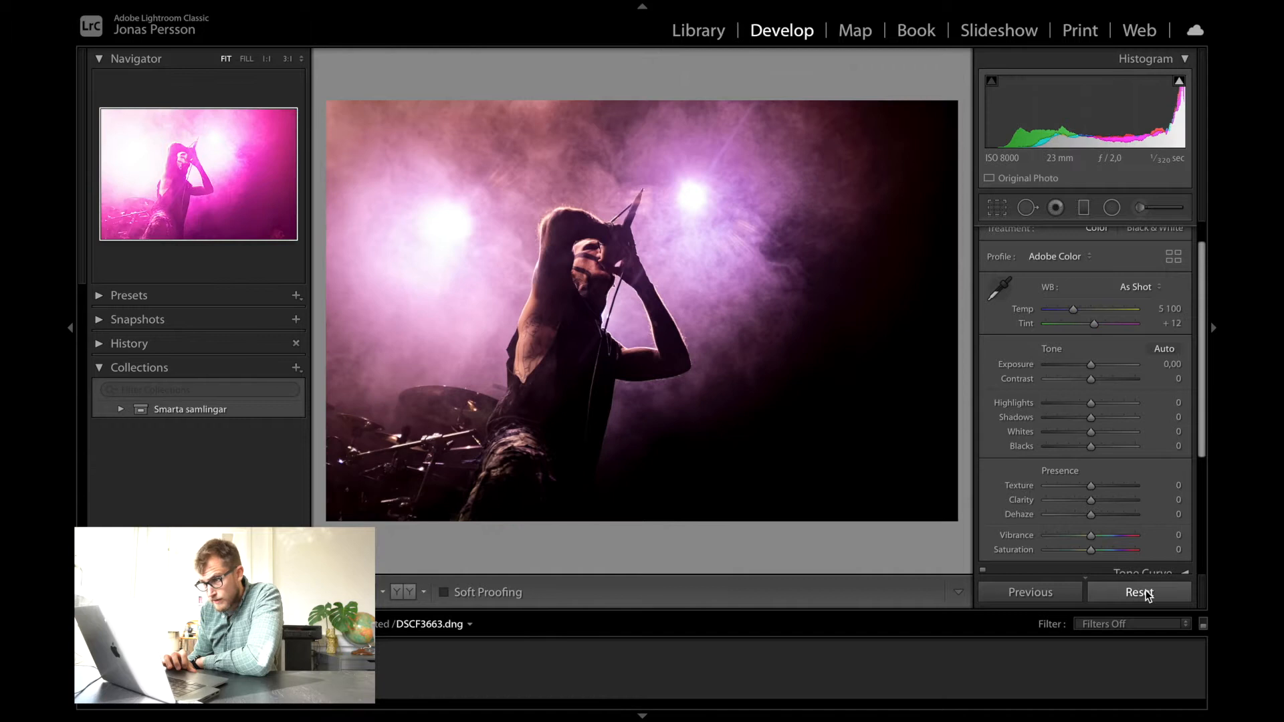
pyautogui.hotkey('ctrl', 'z')
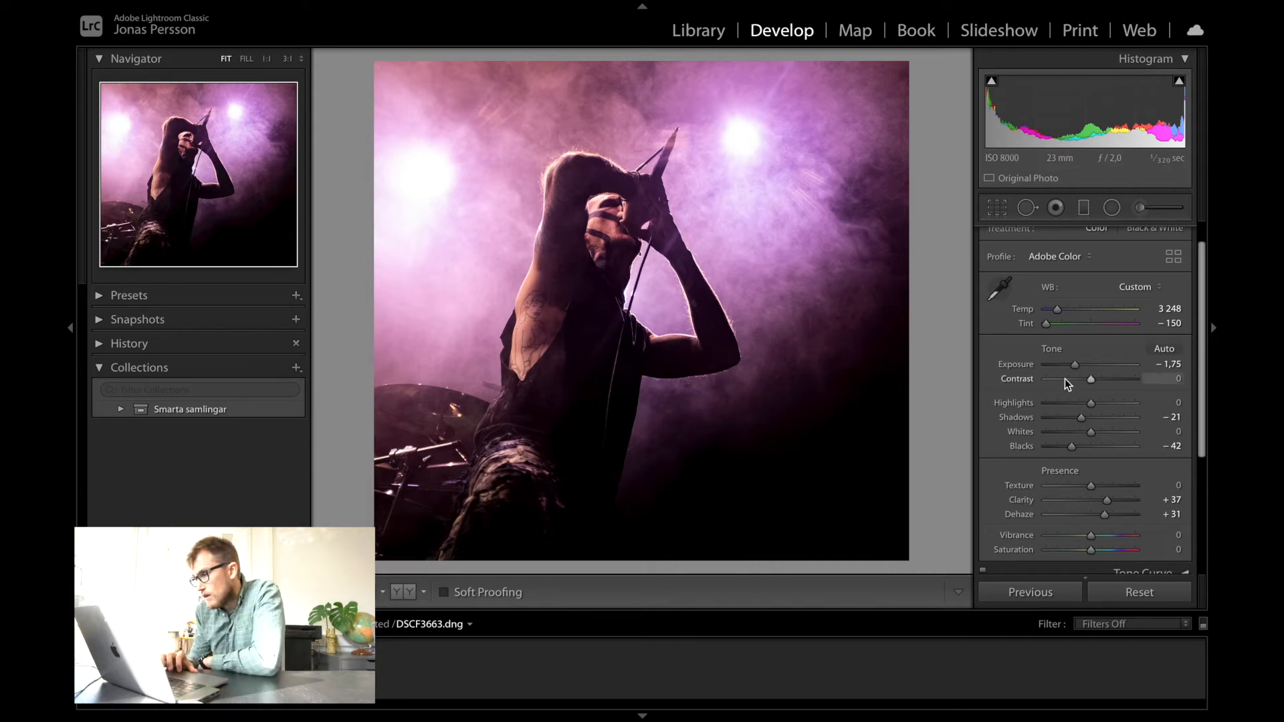
# Apply the Medium Contrast point curve to the photo's tone curve.
pyautogui.scroll(-2, 1064, 378)
pyautogui.scroll(3, 1089, 382)
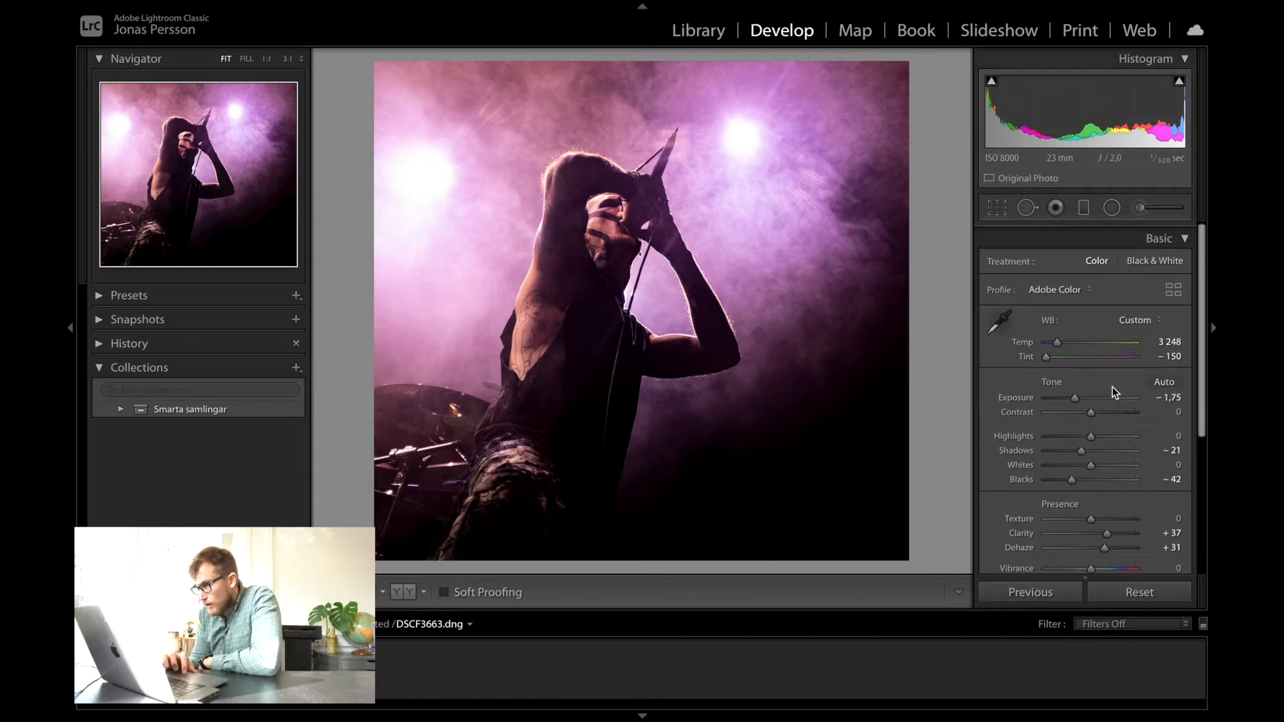
pyautogui.click(1168, 237)
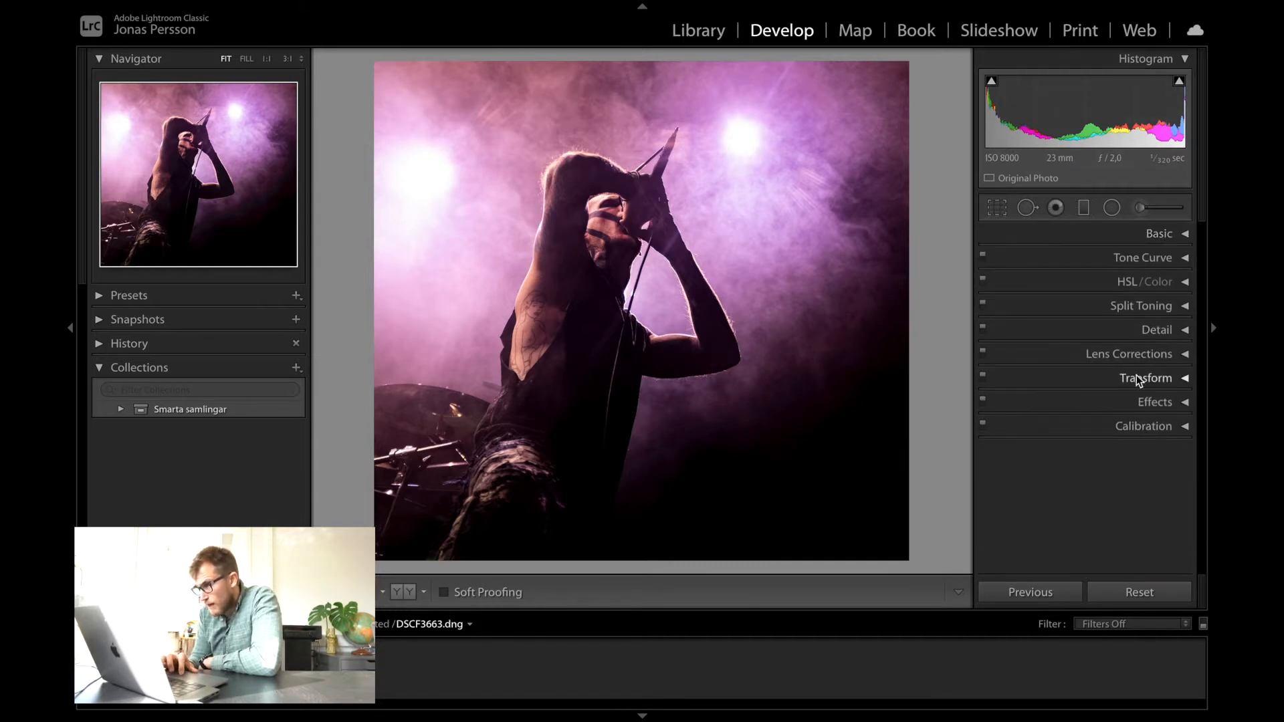
pyautogui.click(1154, 255)
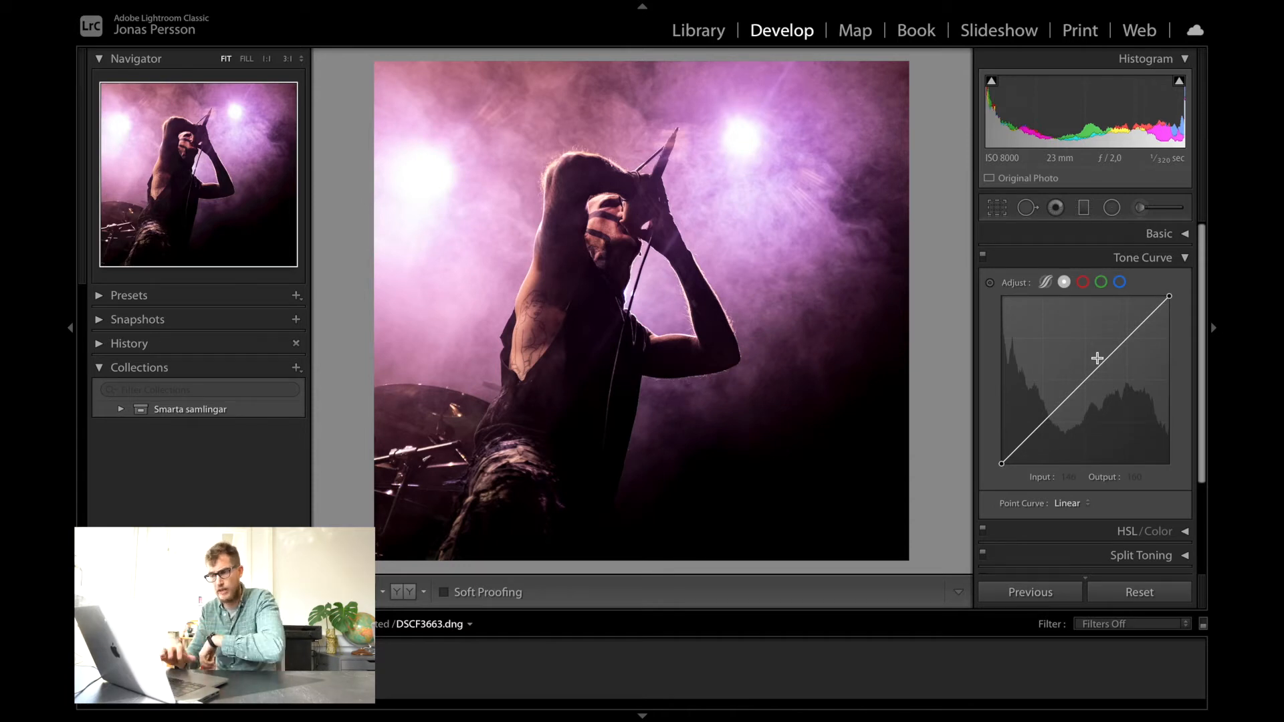
pyautogui.click(1067, 502)
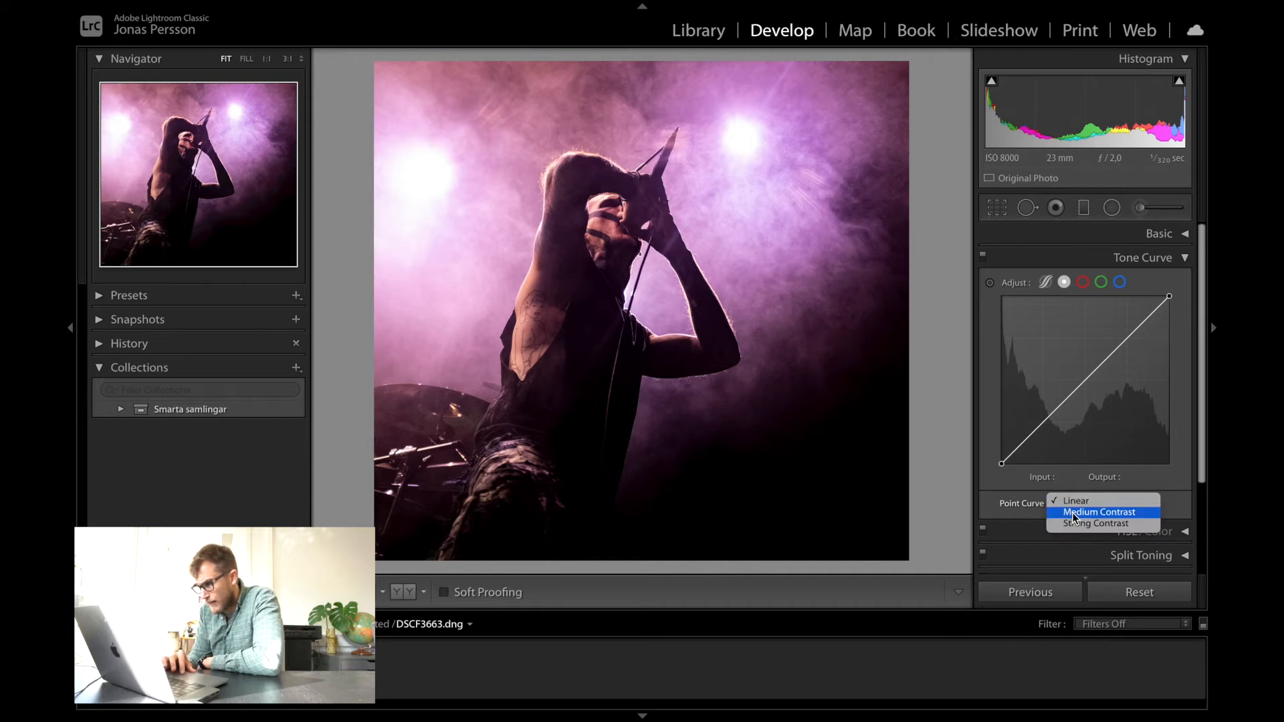
pyautogui.click(1073, 512)
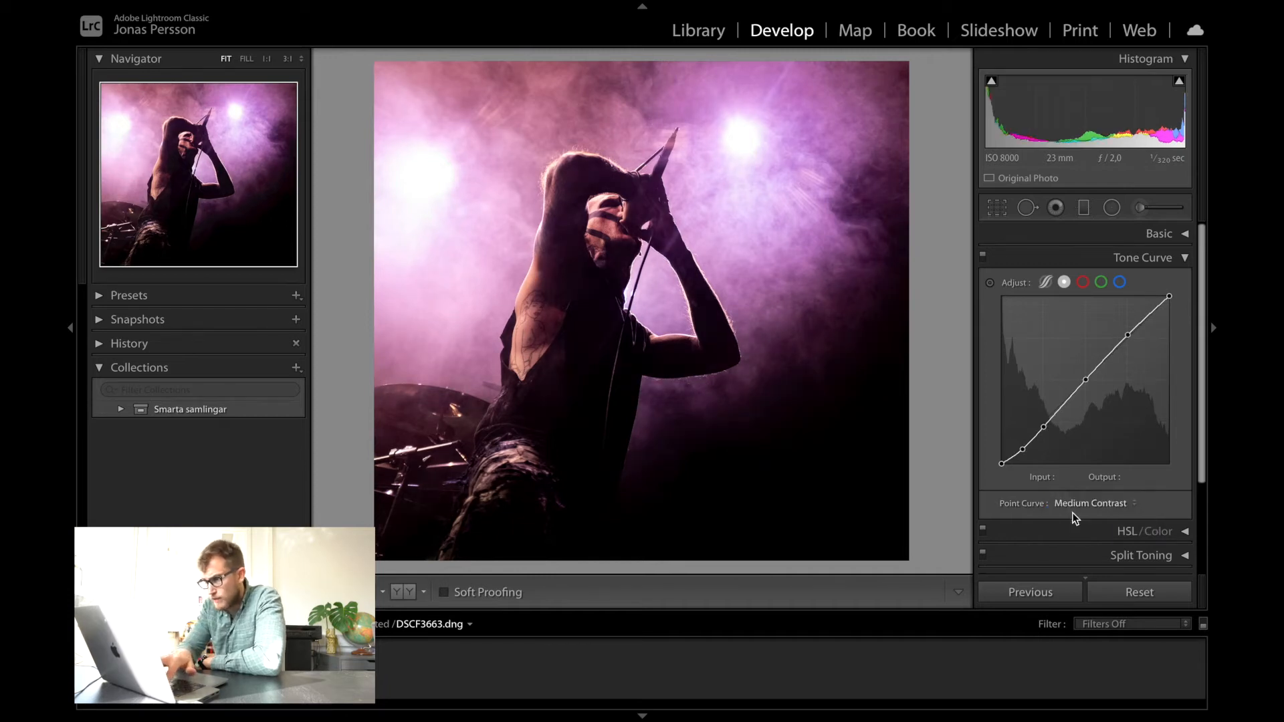
pyautogui.press('XF86MonBrightnessDown')
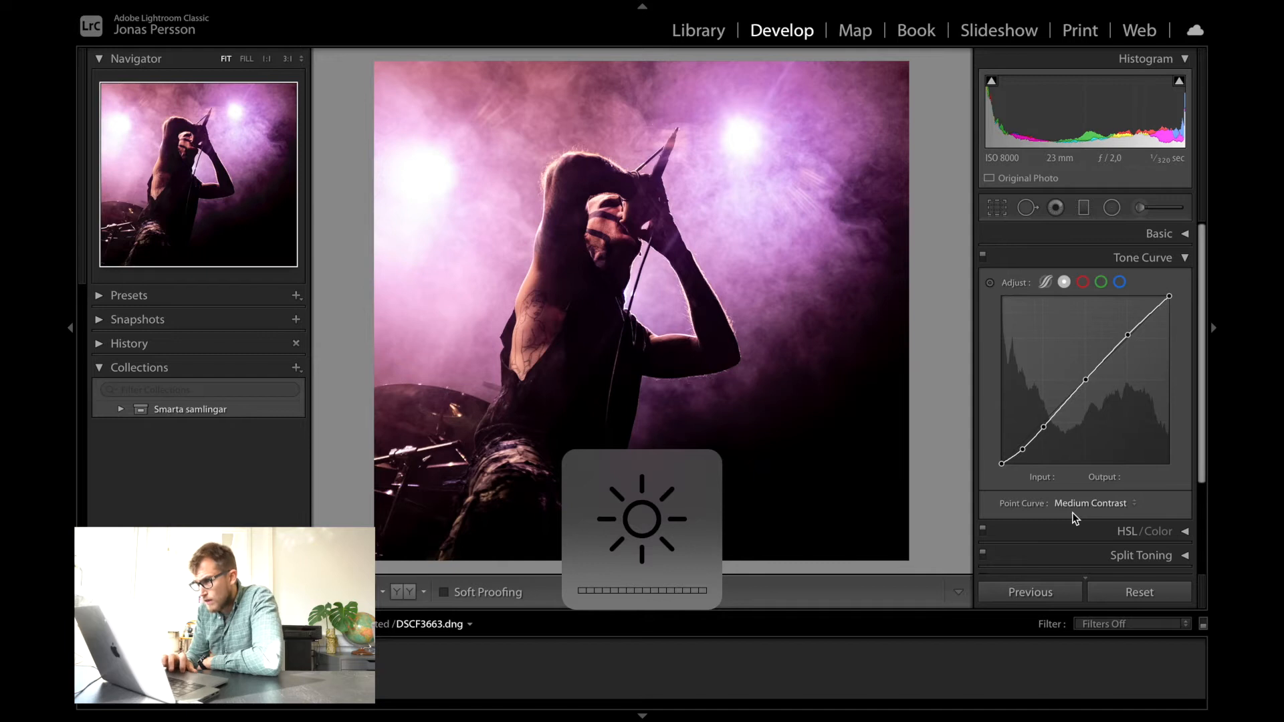
# Delete the lowest inner control point (32/22) from the tone curve.
pyautogui.rightClick(1027, 453)
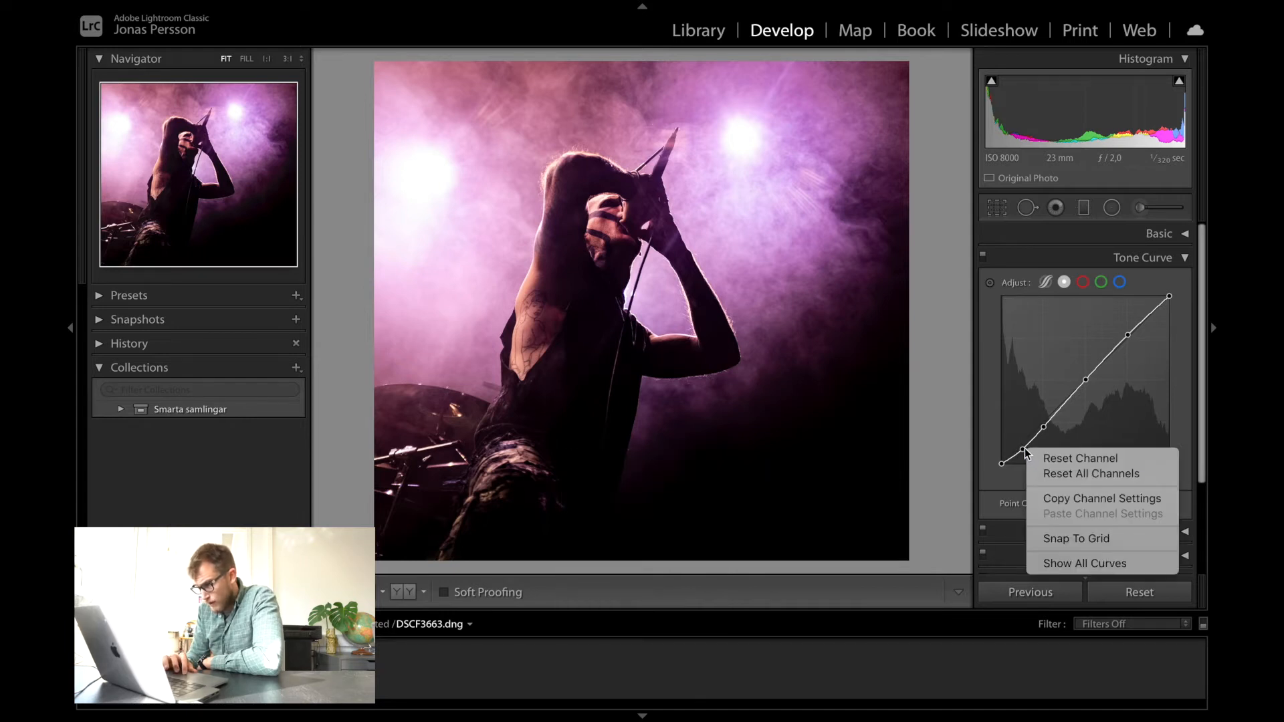
pyautogui.click(1022, 449)
pyautogui.rightClick(1022, 449)
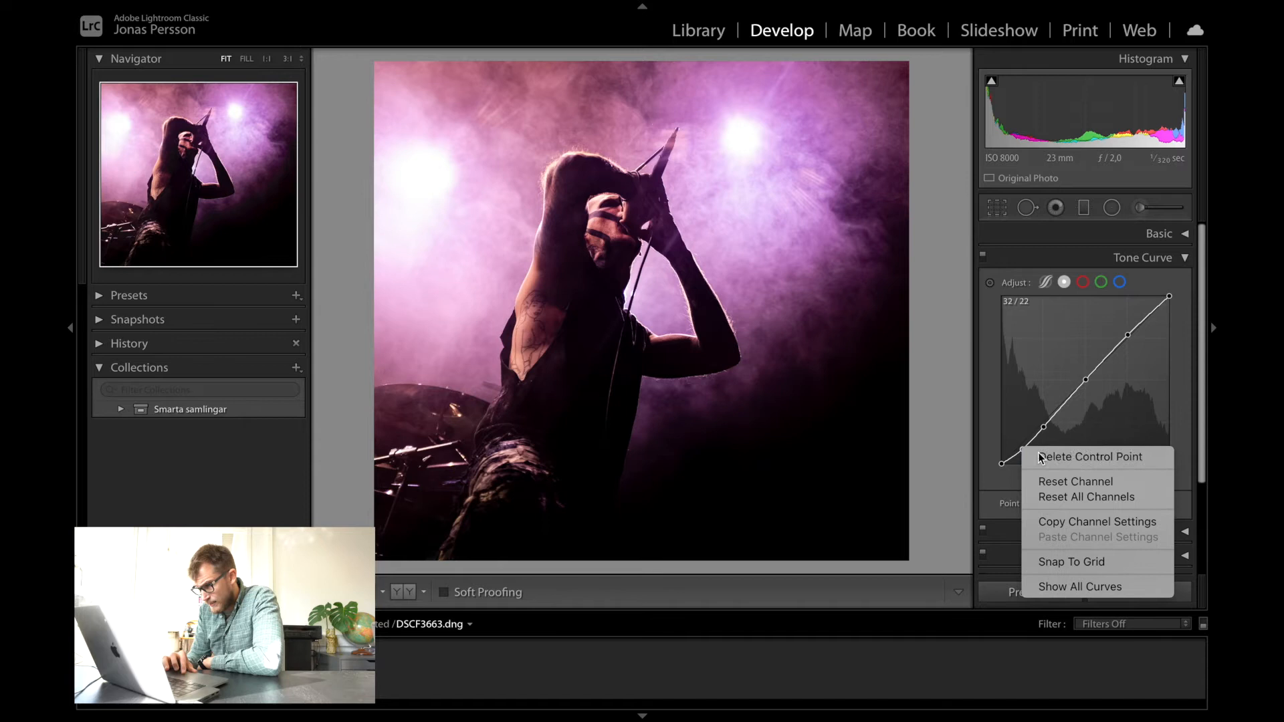
pyautogui.click(1033, 453)
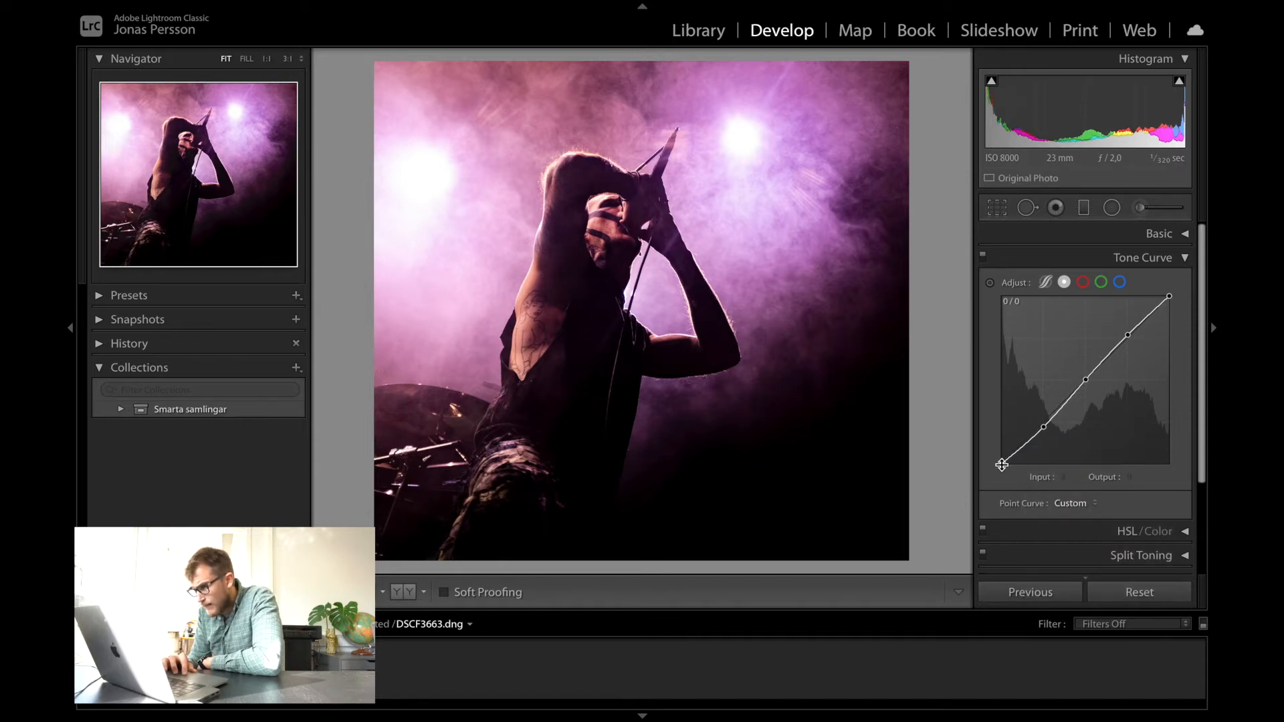
# Raise the tone curve's black point to input 3, output 14, and set the upper control point to input 187, output 200.
pyautogui.click(1002, 465)
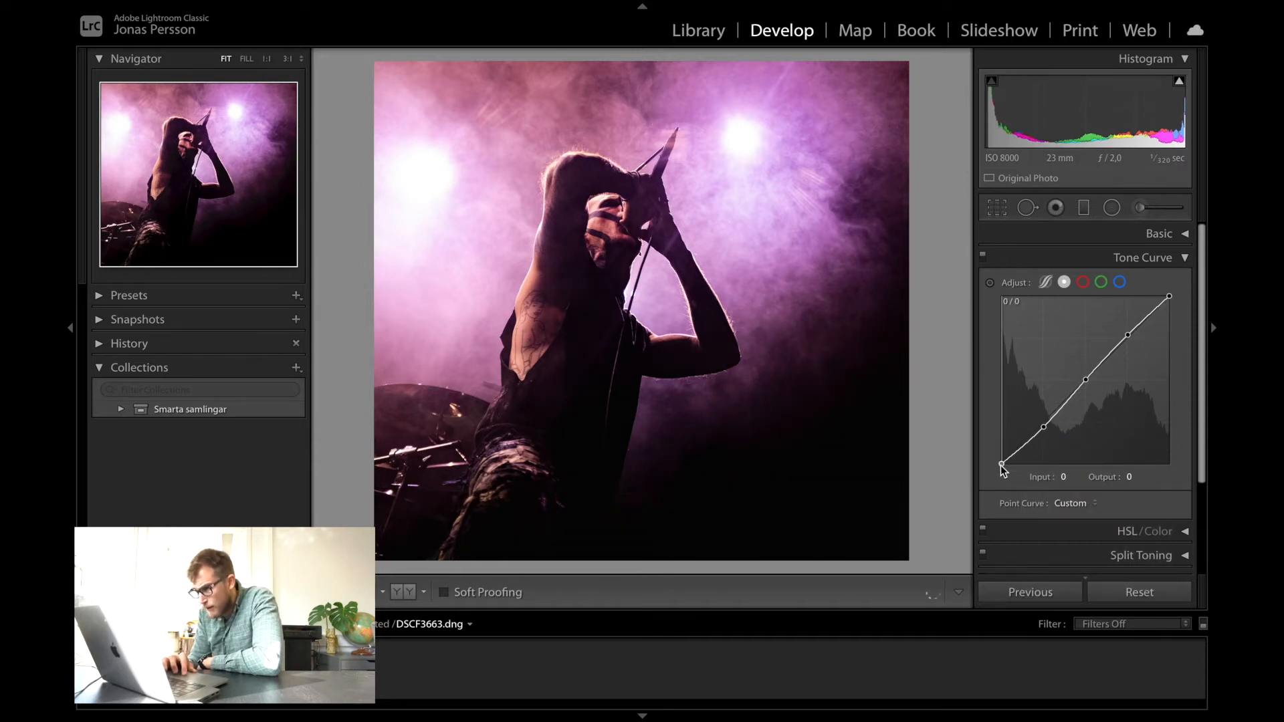
pyautogui.moveTo(1002, 465); pyautogui.dragTo(1004, 455)
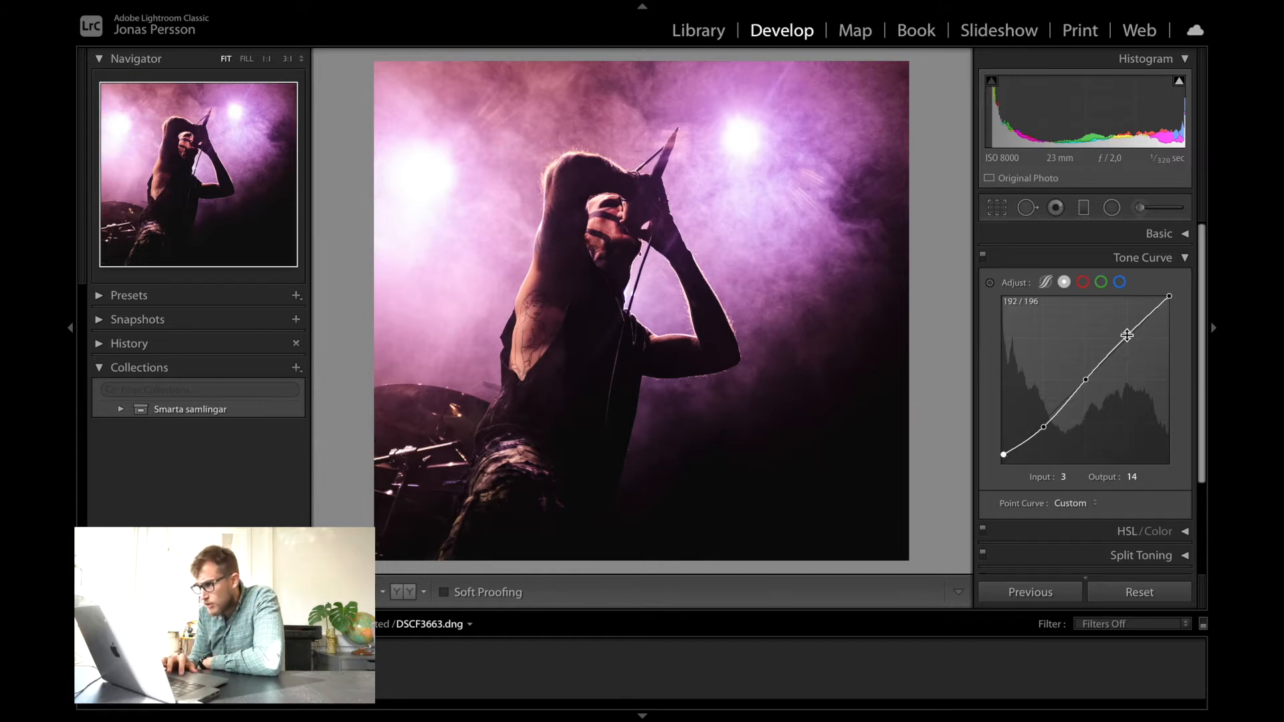
pyautogui.moveTo(1126, 334); pyautogui.dragTo(1120, 327)
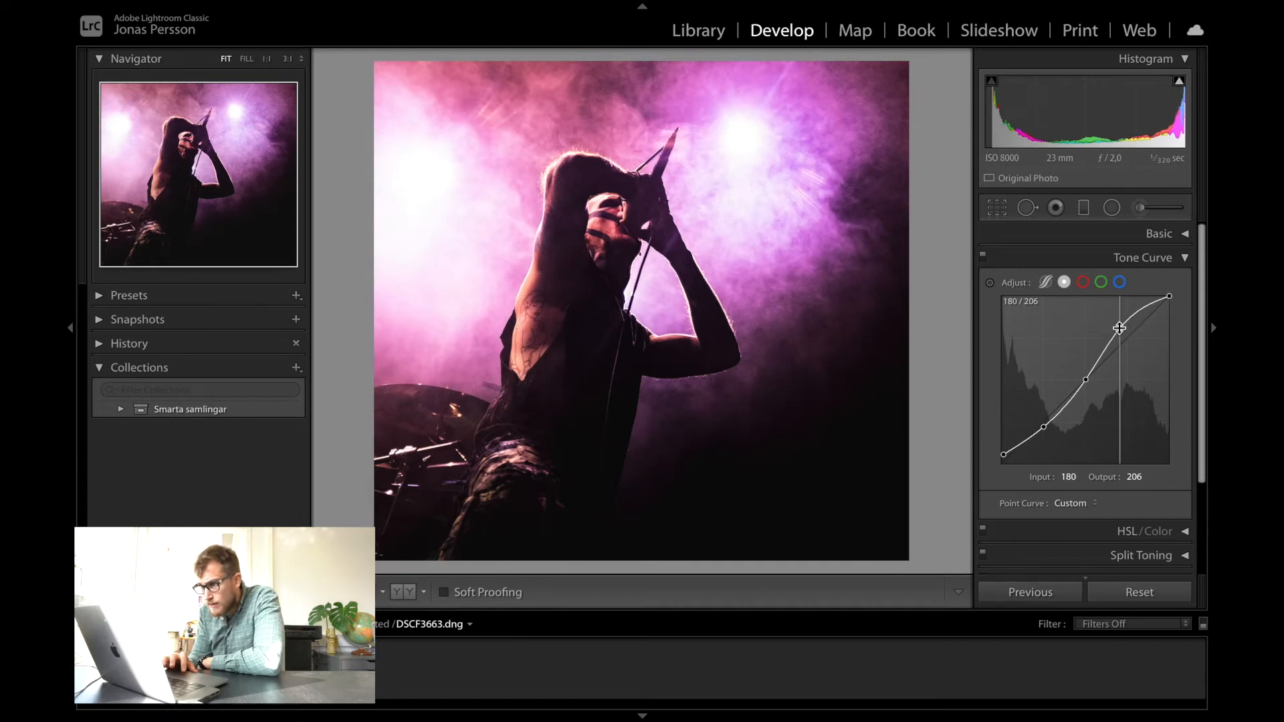
pyautogui.doubleClick(1120, 327)
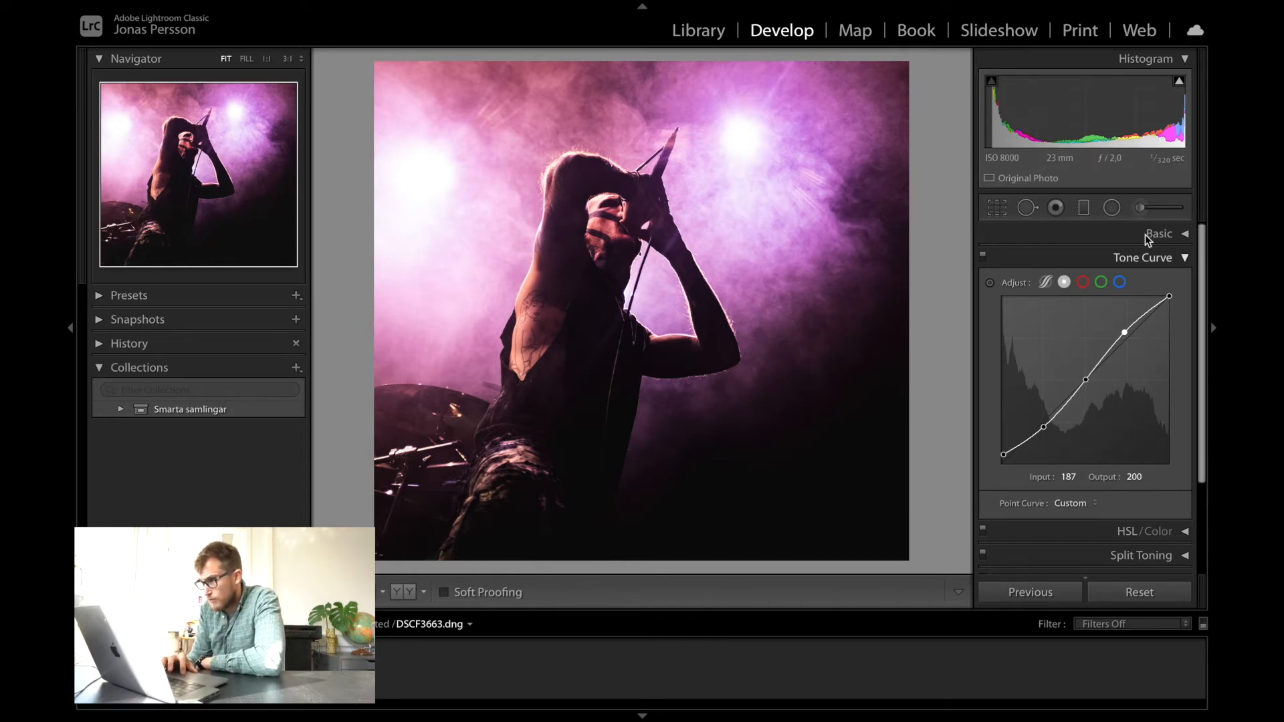
# Brush a local adjustment over the bright area of the singer's forehead with Highlights −47 and Exposure −0,51.
pyautogui.click(1142, 210)
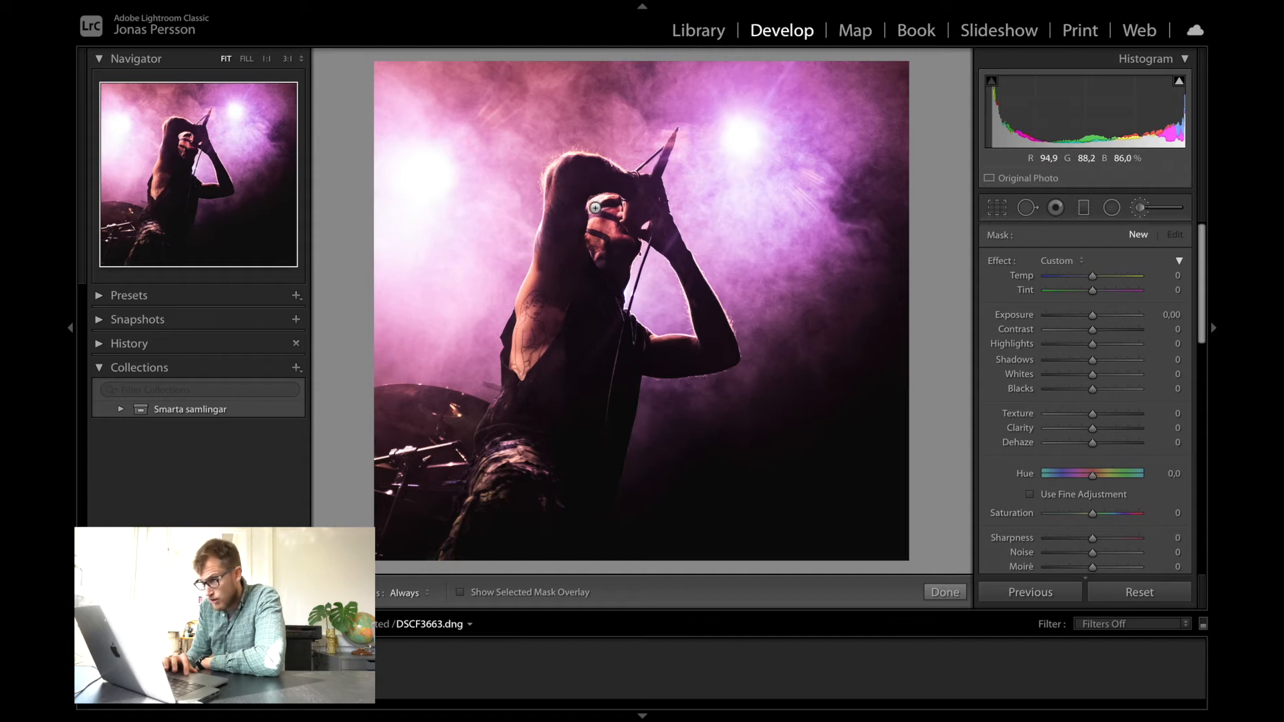
pyautogui.press('h')
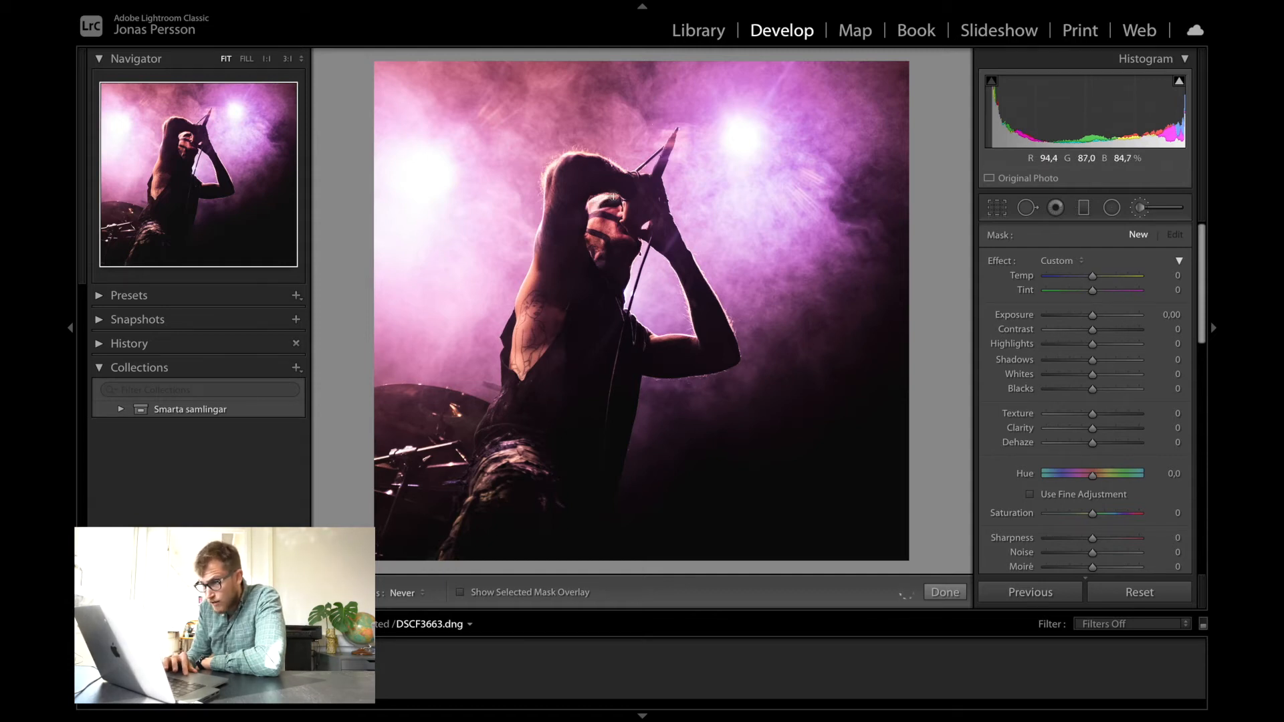
pyautogui.moveTo(614, 197); pyautogui.dragTo(617, 200)
pyautogui.moveTo(1091, 345); pyautogui.dragTo(1087, 314)
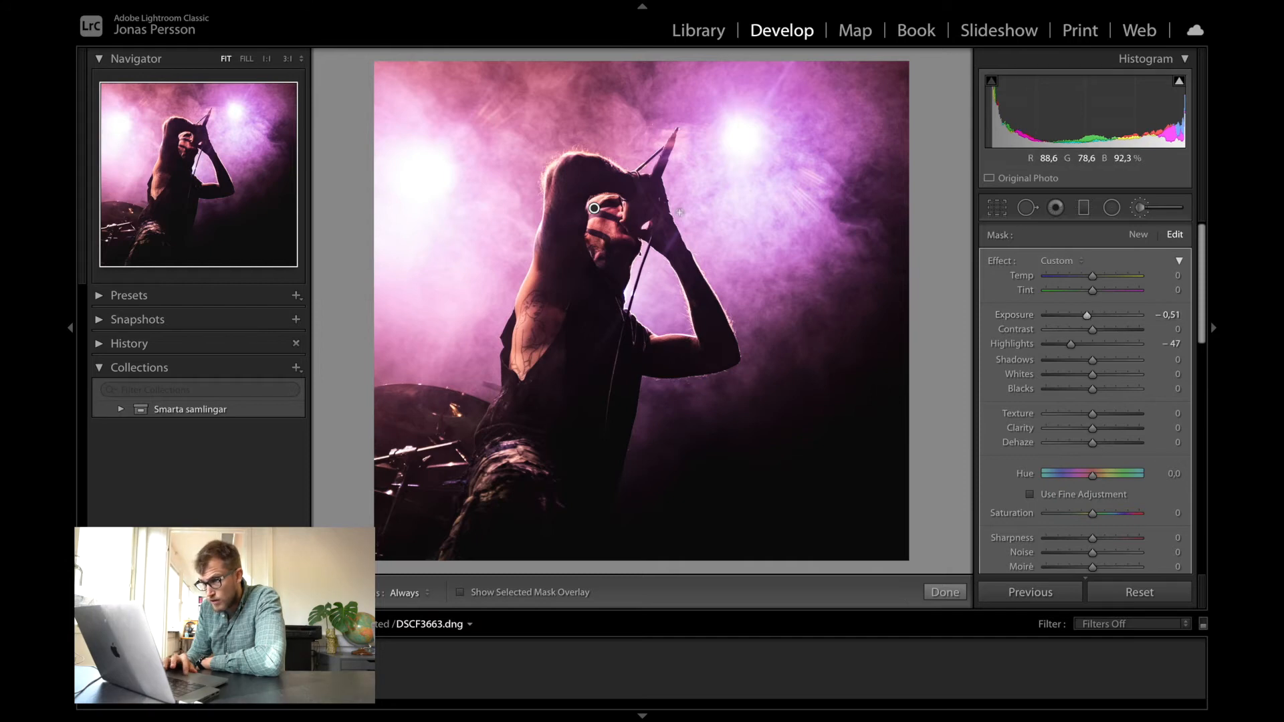
pyautogui.click(1141, 207)
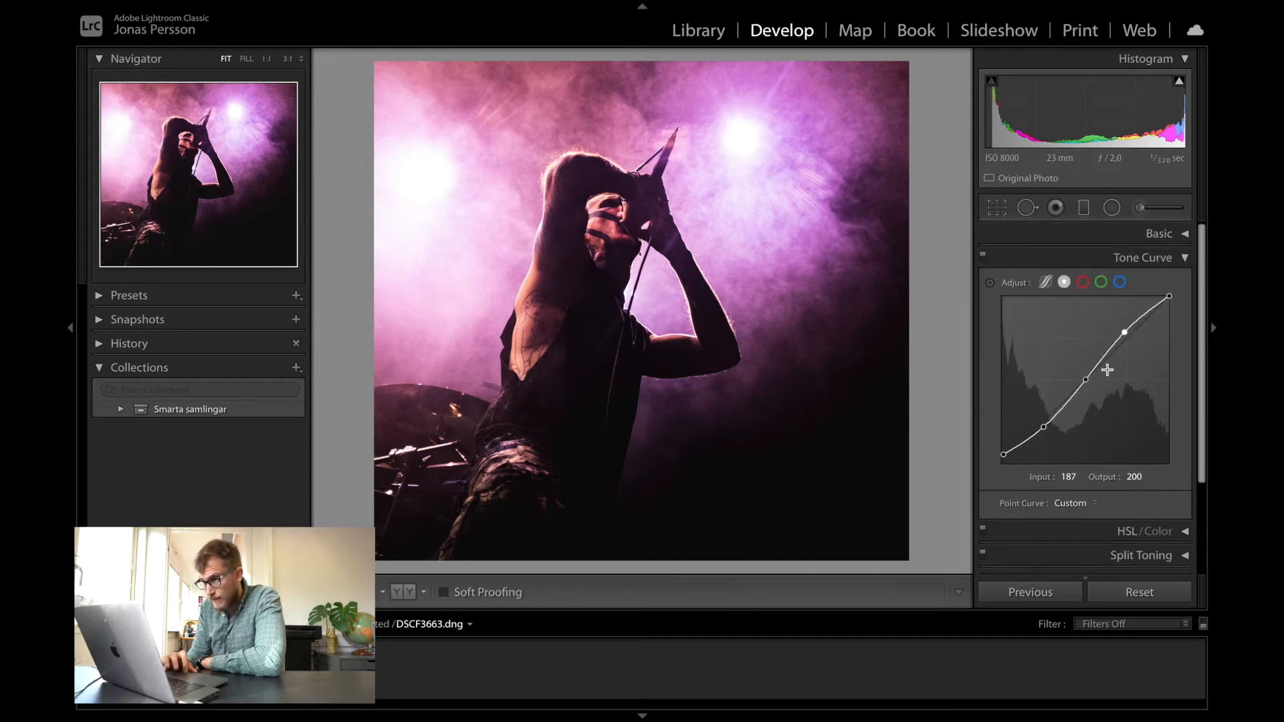
# Close the tone curve settings and inspect the singer's face at 1:1 magnification.
pyautogui.click(1182, 261)
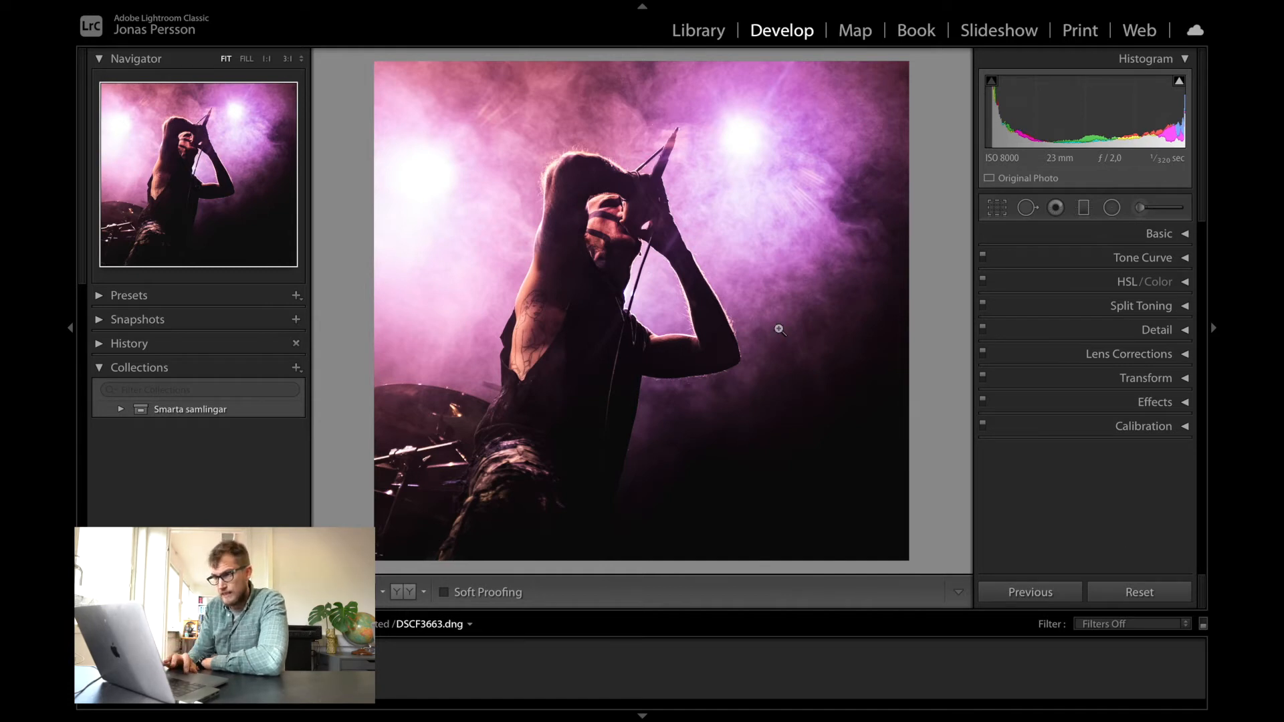
pyautogui.click(614, 235)
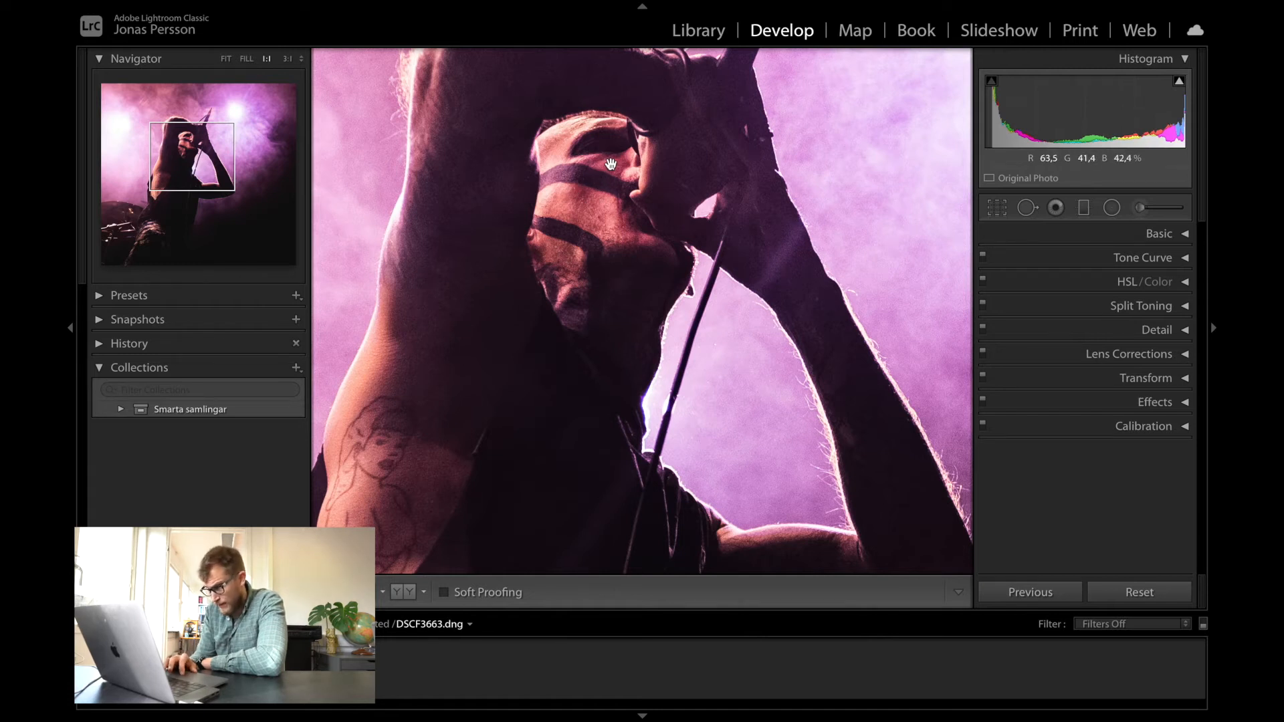
# Set the HSL saturation of Red to −11, Orange to −8 and Magenta to +38, and compare the photo with and without the changes.
pyautogui.click(626, 181)
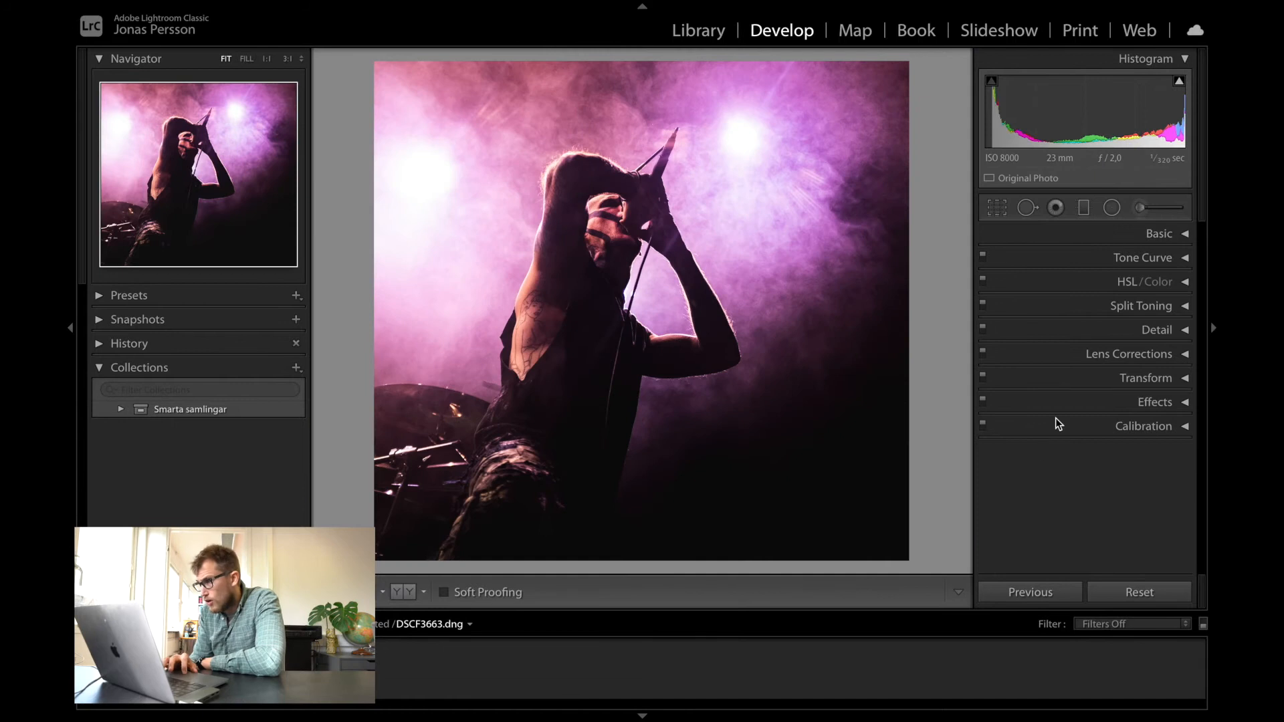
pyautogui.click(1127, 283)
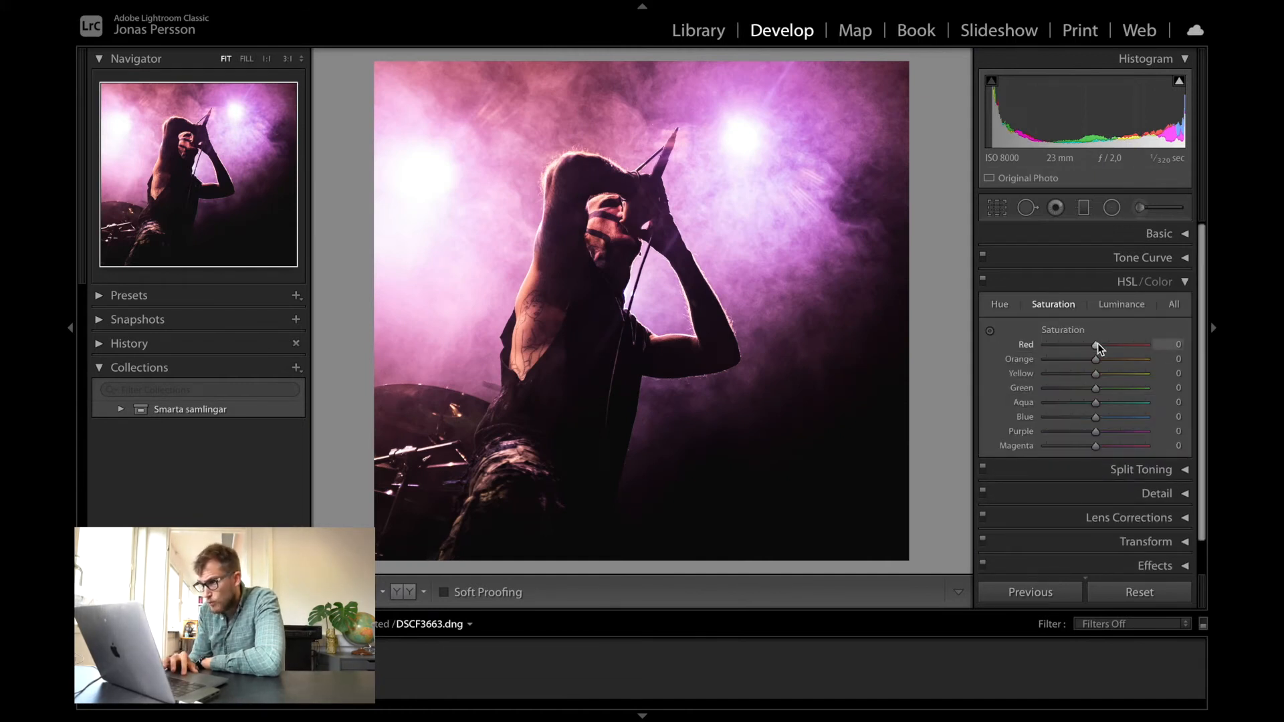
pyautogui.click(608, 214)
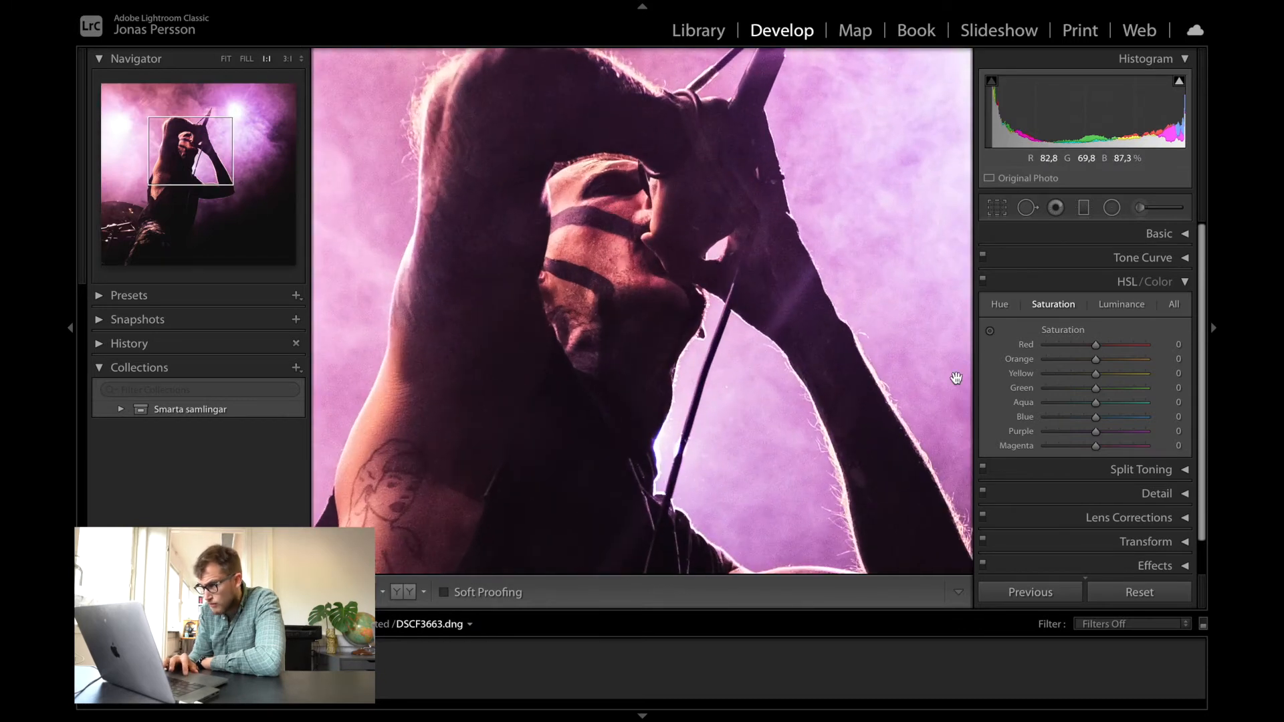
pyautogui.moveTo(1092, 344); pyautogui.dragTo(1089, 340)
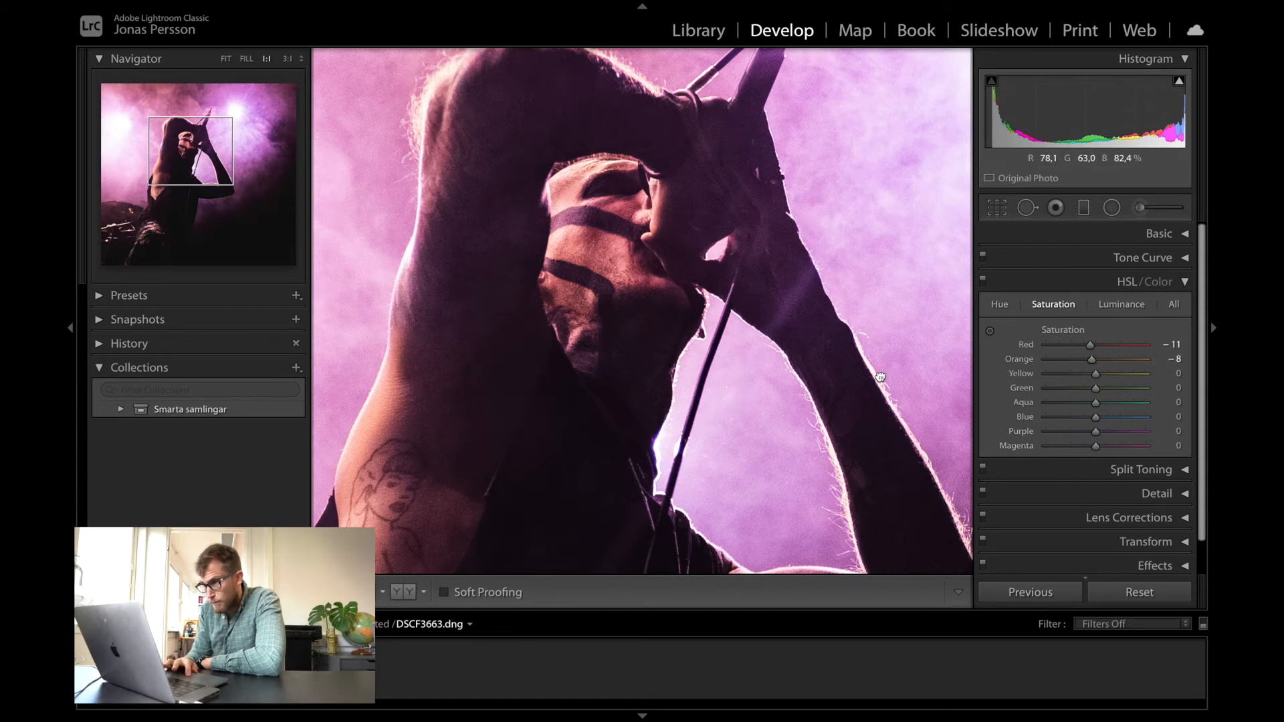
pyautogui.press('z')
pyautogui.moveTo(1096, 446); pyautogui.dragTo(1115, 448)
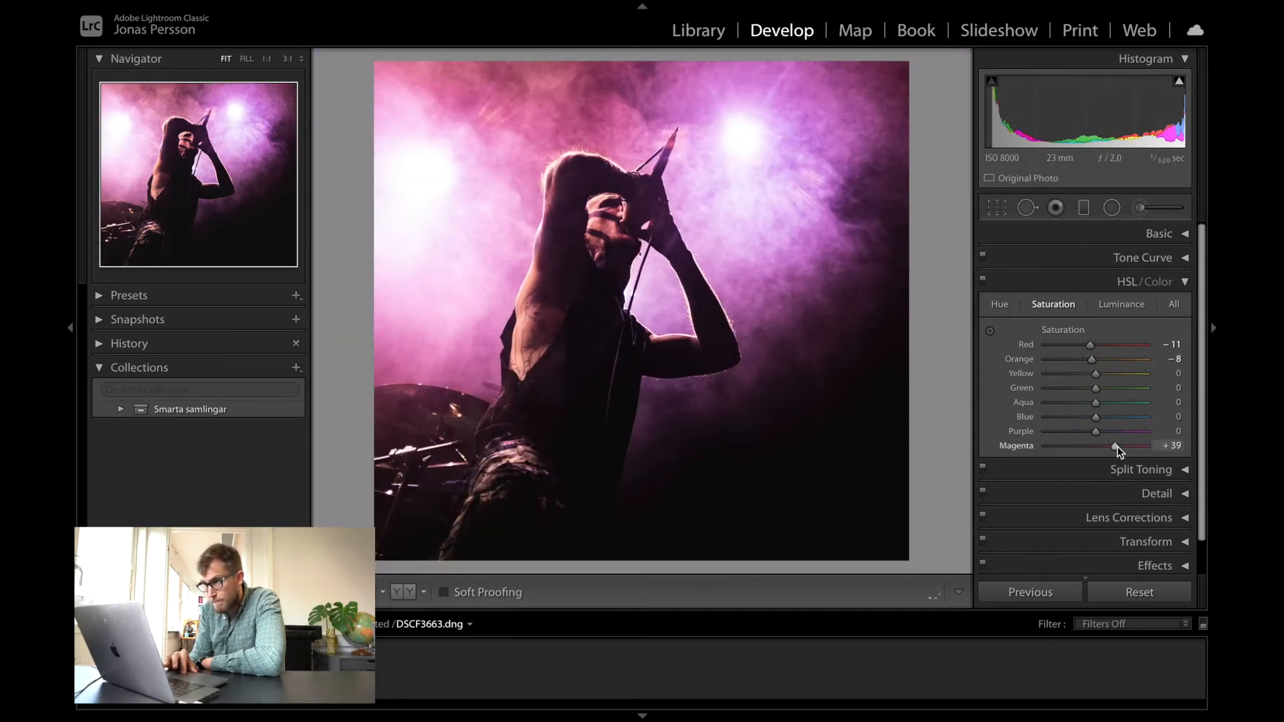
pyautogui.click(982, 280)
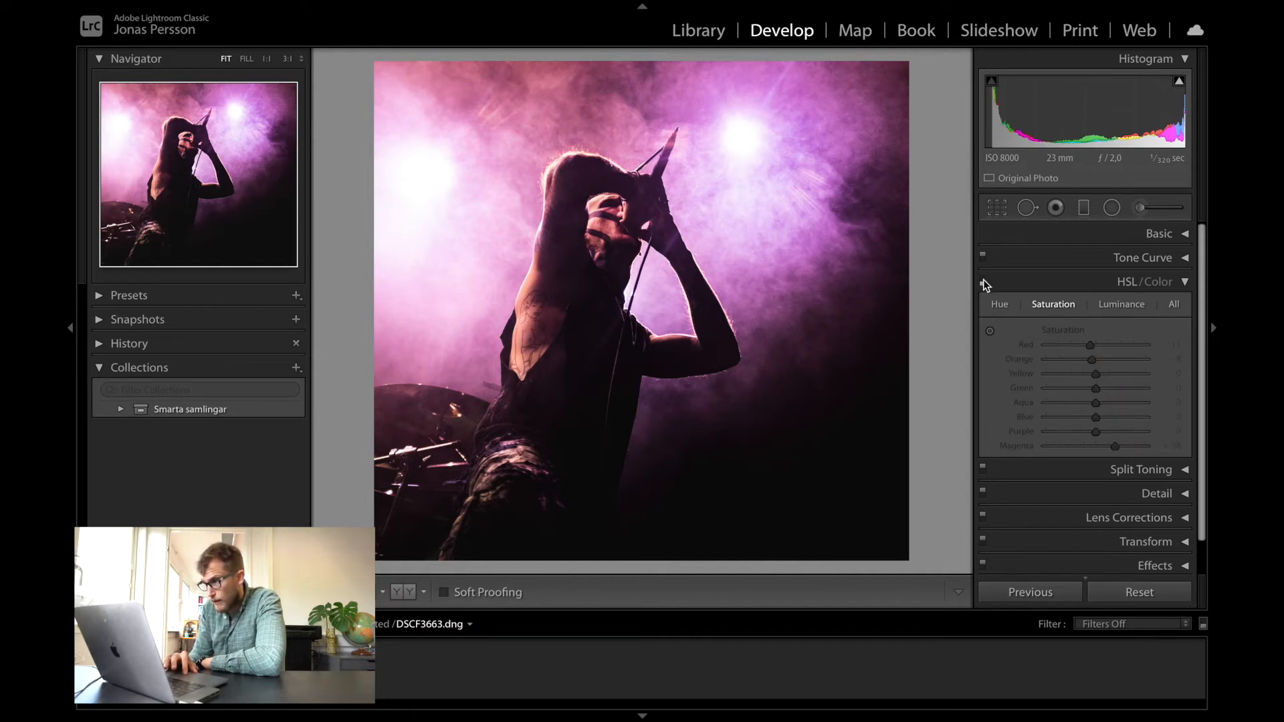
pyautogui.click(982, 280)
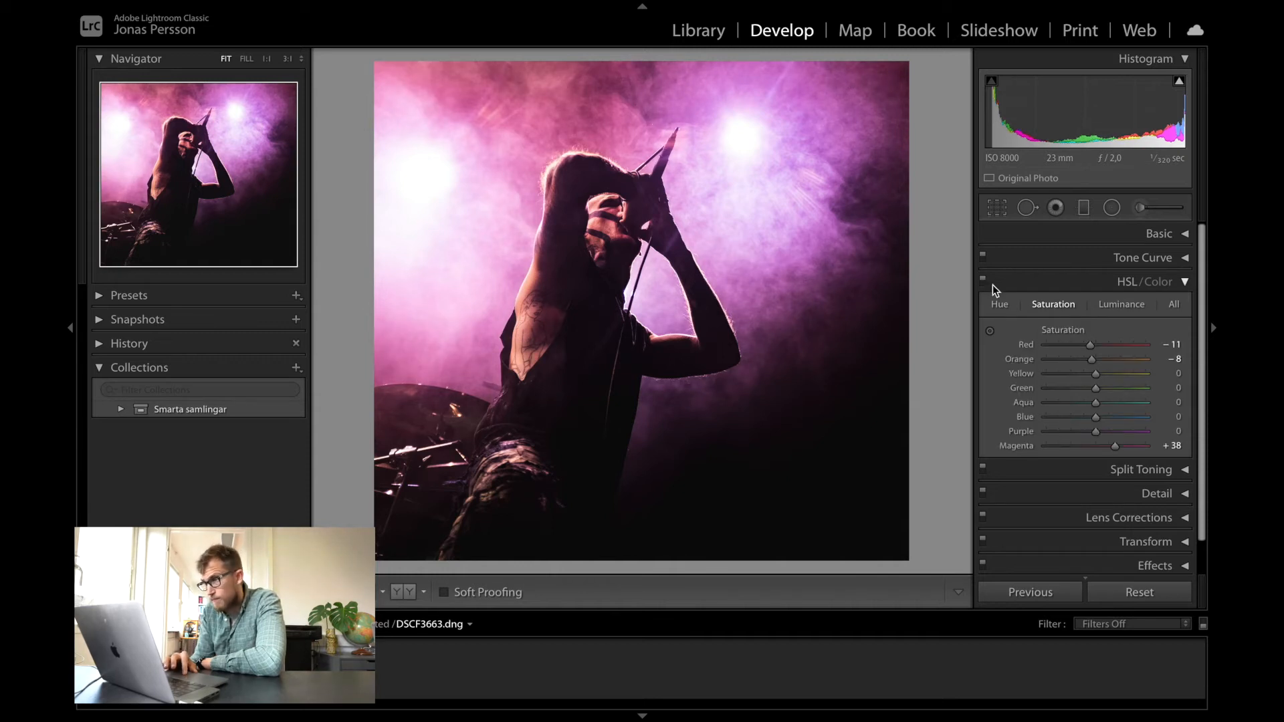
# Set the HSL hue of Red to +17, Orange to +5 and Magenta to +52, and compare the singer's face with and without HSL.
pyautogui.click(1000, 304)
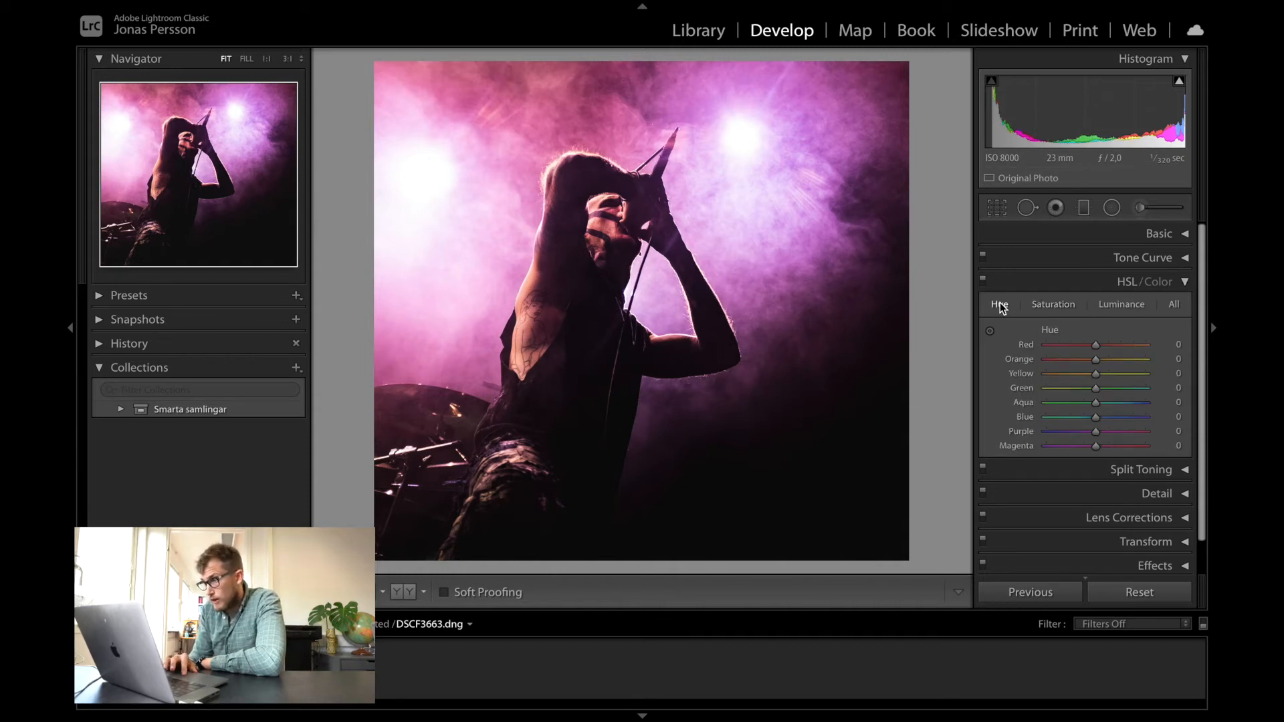
pyautogui.click(618, 242)
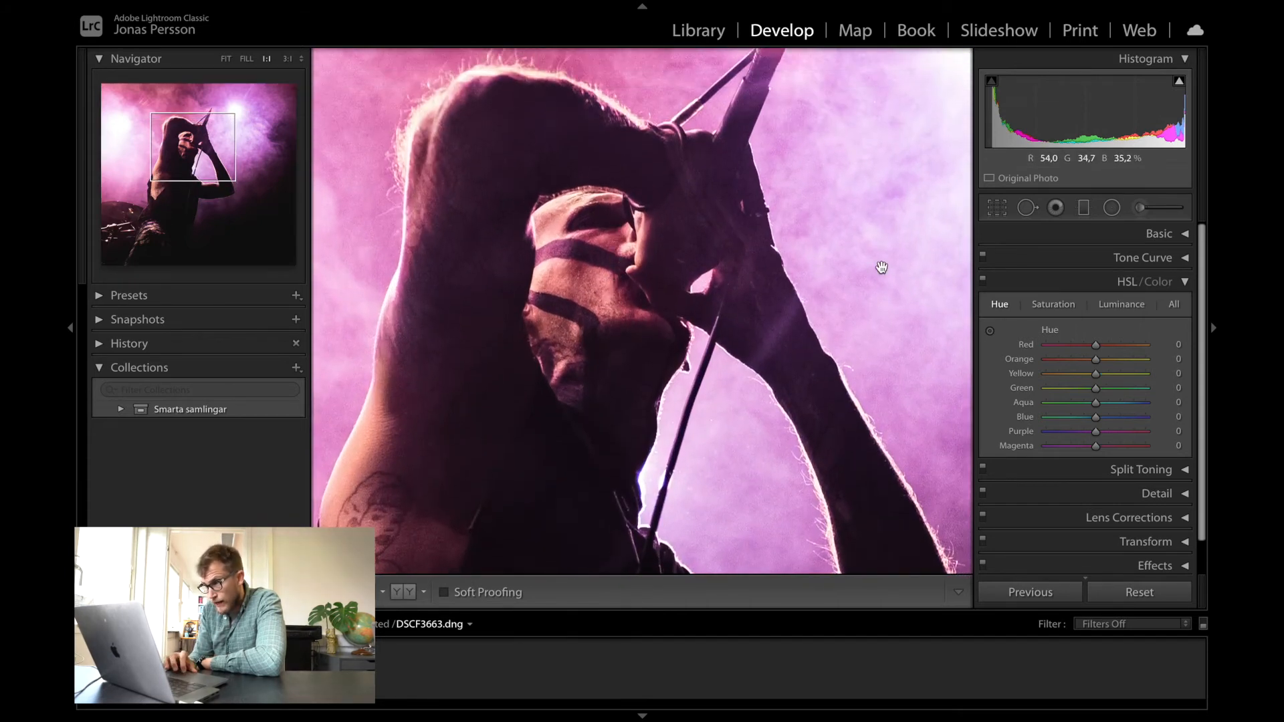
pyautogui.moveTo(1097, 344); pyautogui.dragTo(1103, 343)
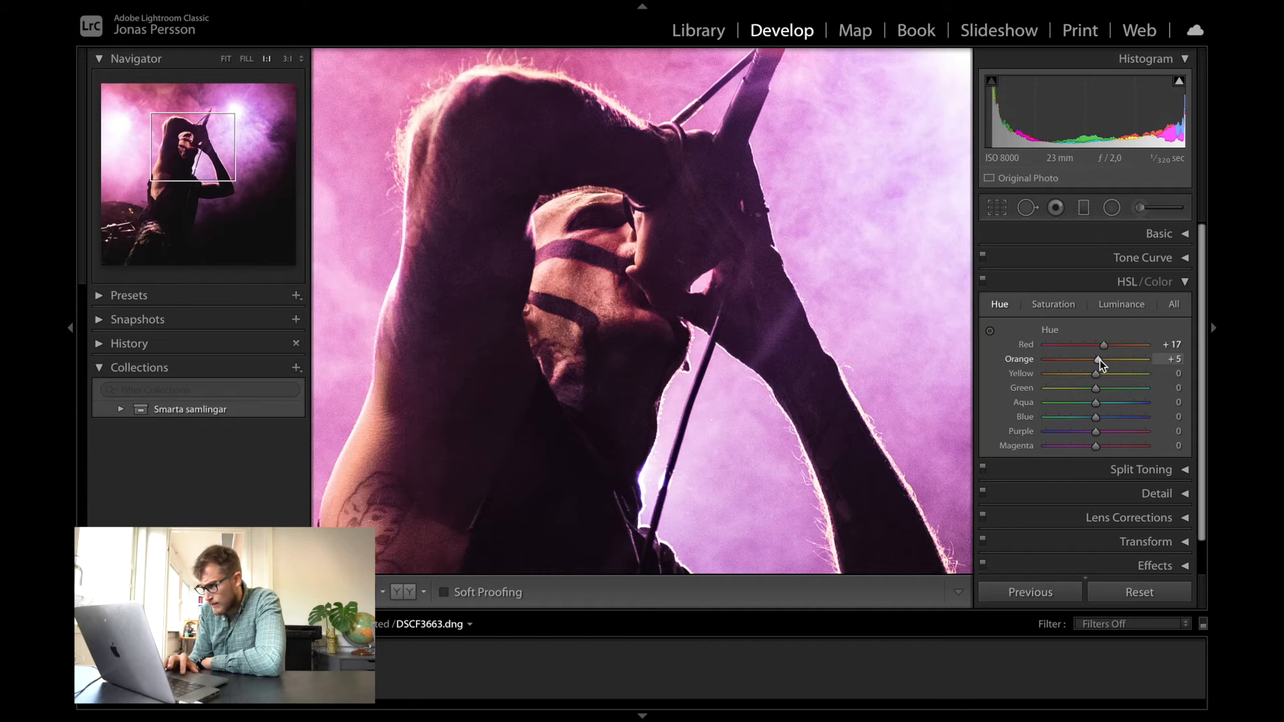
pyautogui.moveTo(1095, 444); pyautogui.dragTo(1121, 438)
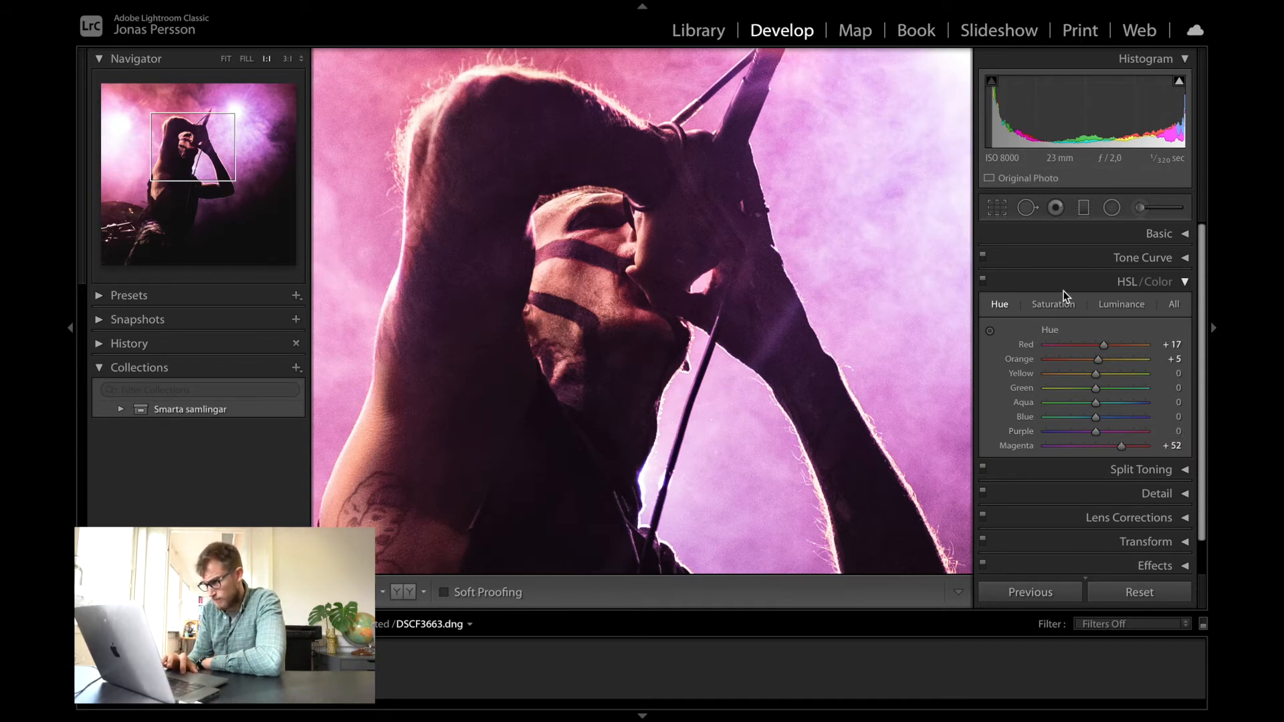
pyautogui.click(982, 281)
pyautogui.click(982, 283)
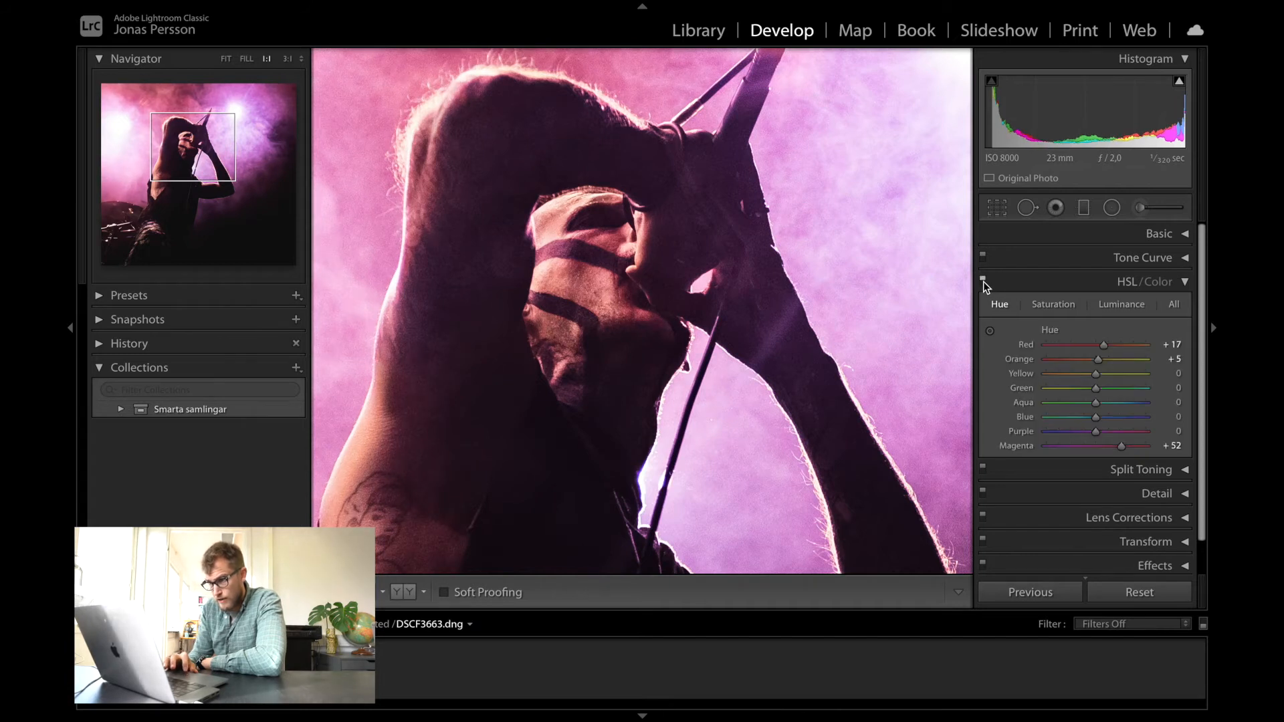
# View the unedited original by resetting the whole photo, and undo the reset.
pyautogui.click(761, 295)
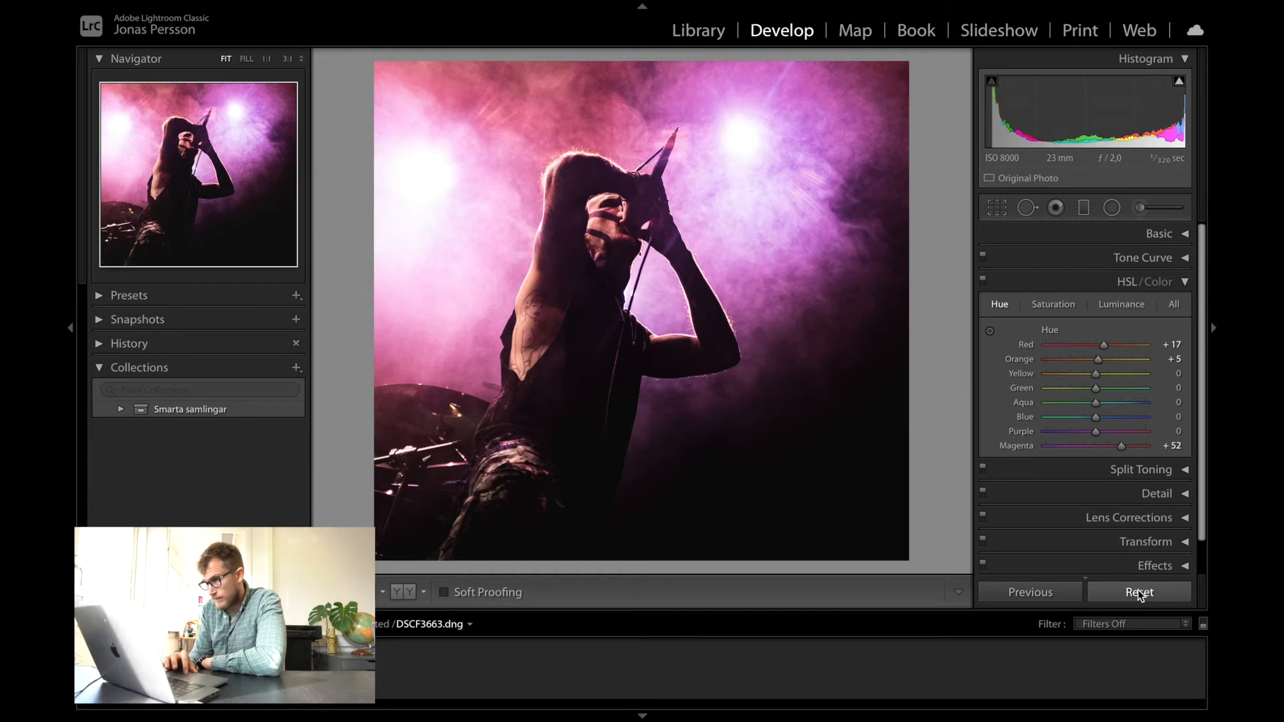
pyautogui.click(1137, 590)
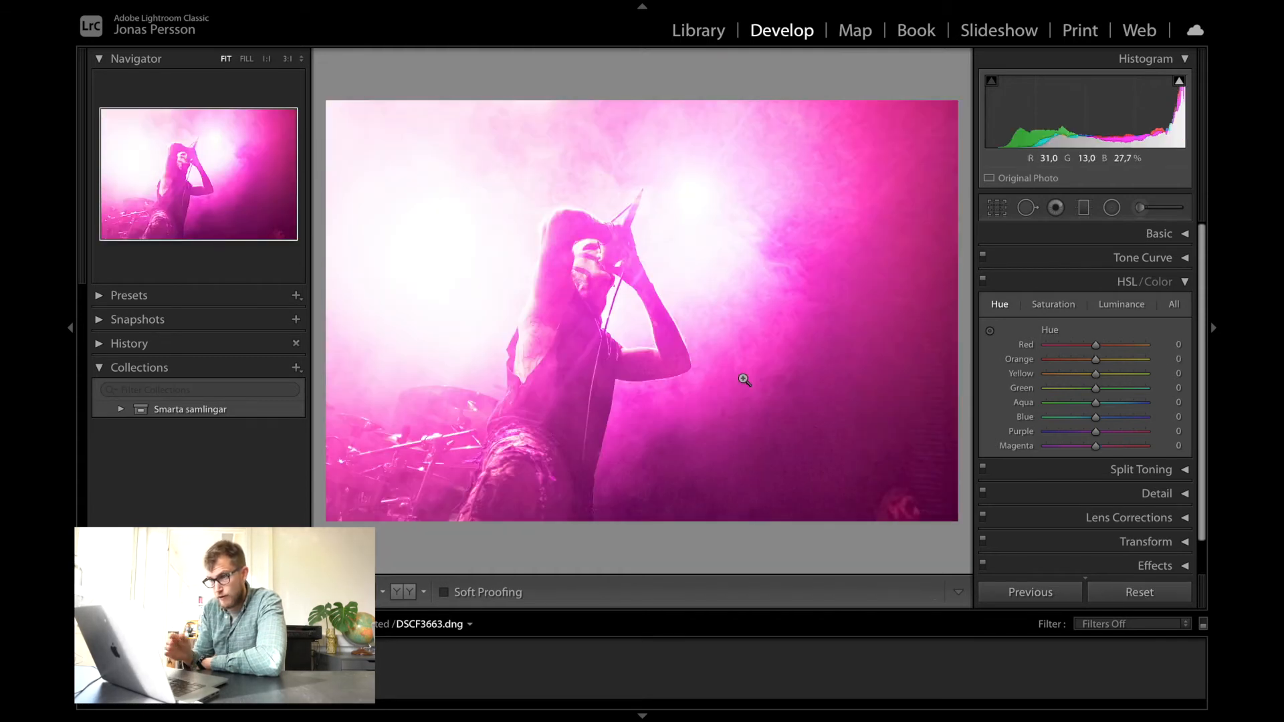
pyautogui.press('super+z')
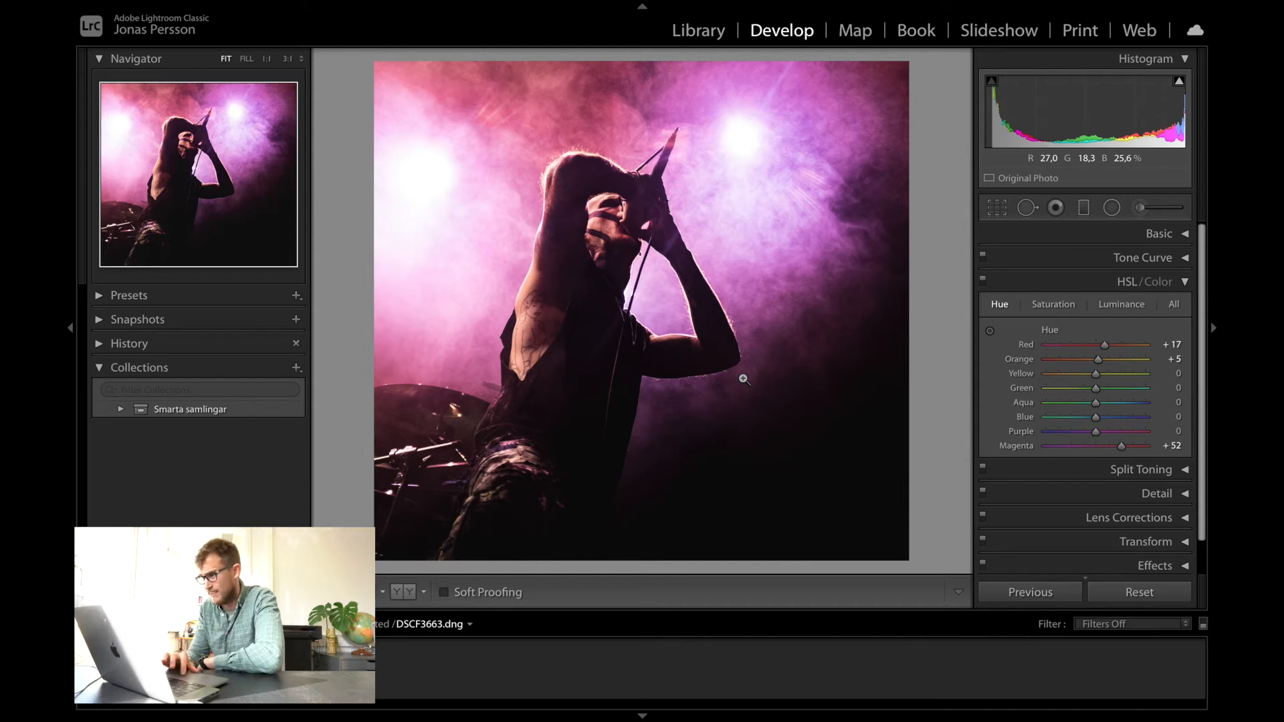
# Set luminance noise reduction to 10 and check the result at 1:1 and in full view.
pyautogui.click(1182, 286)
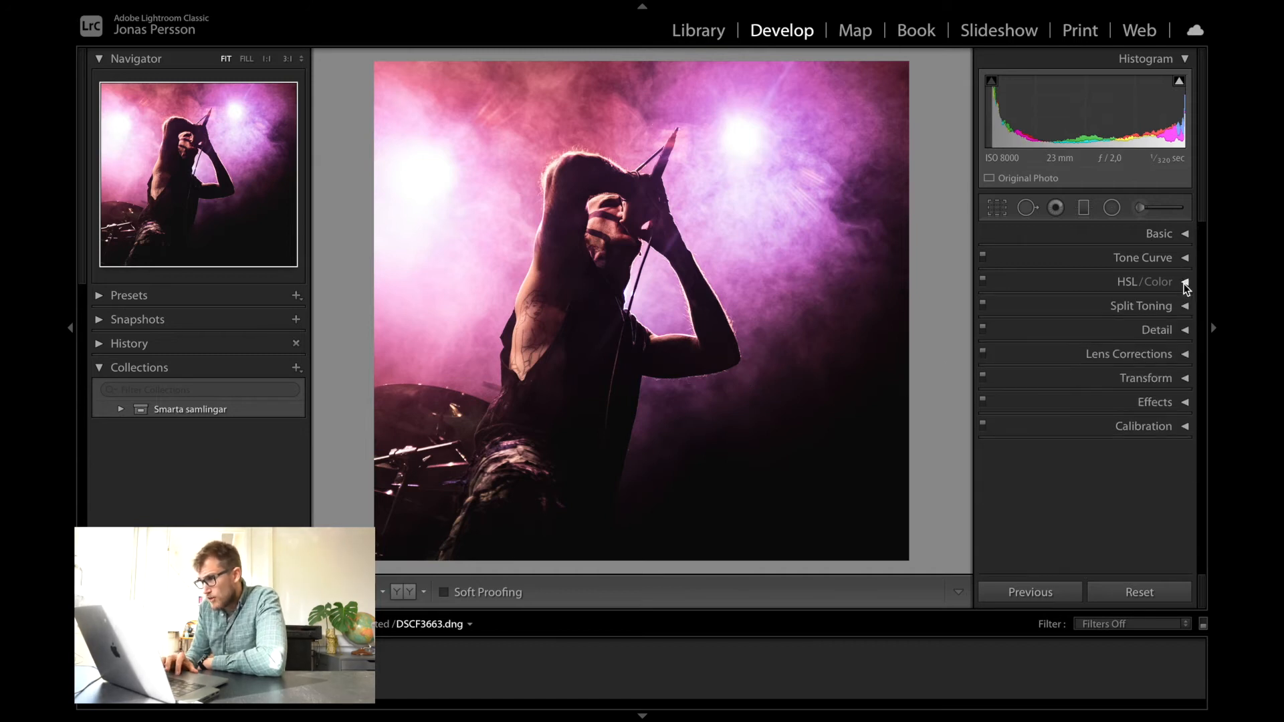
pyautogui.click(1165, 332)
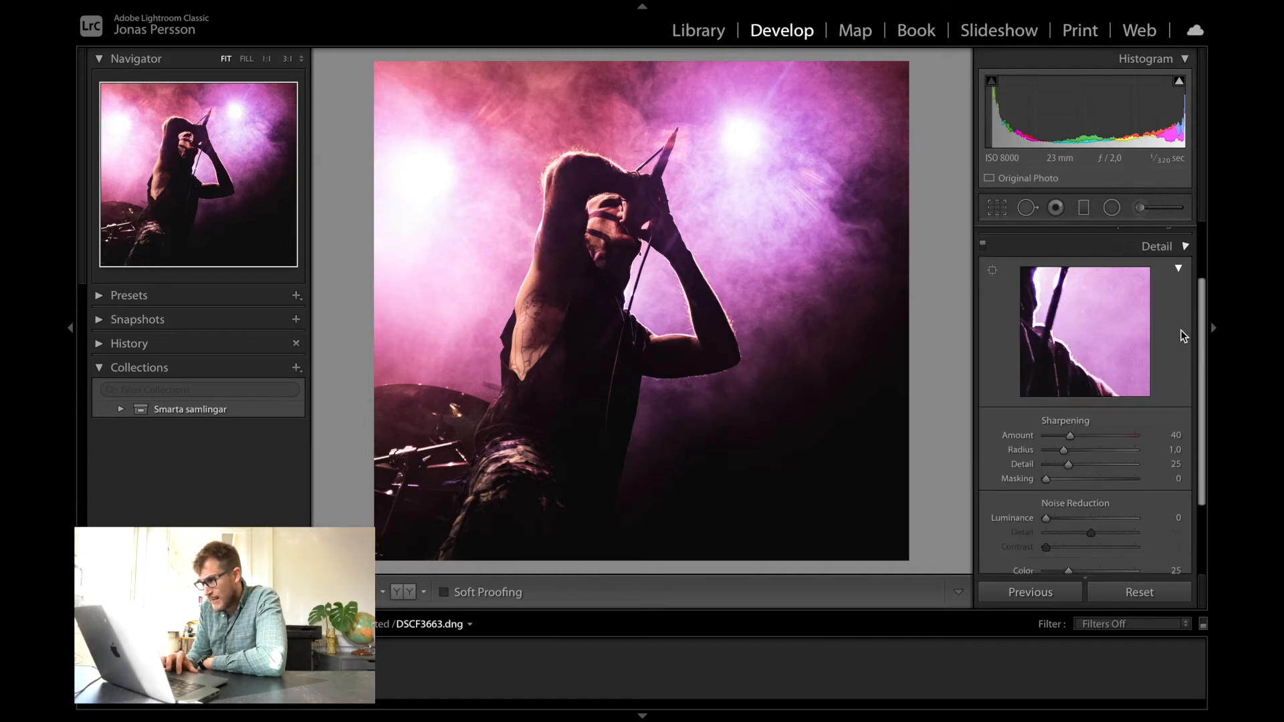
pyautogui.click(621, 242)
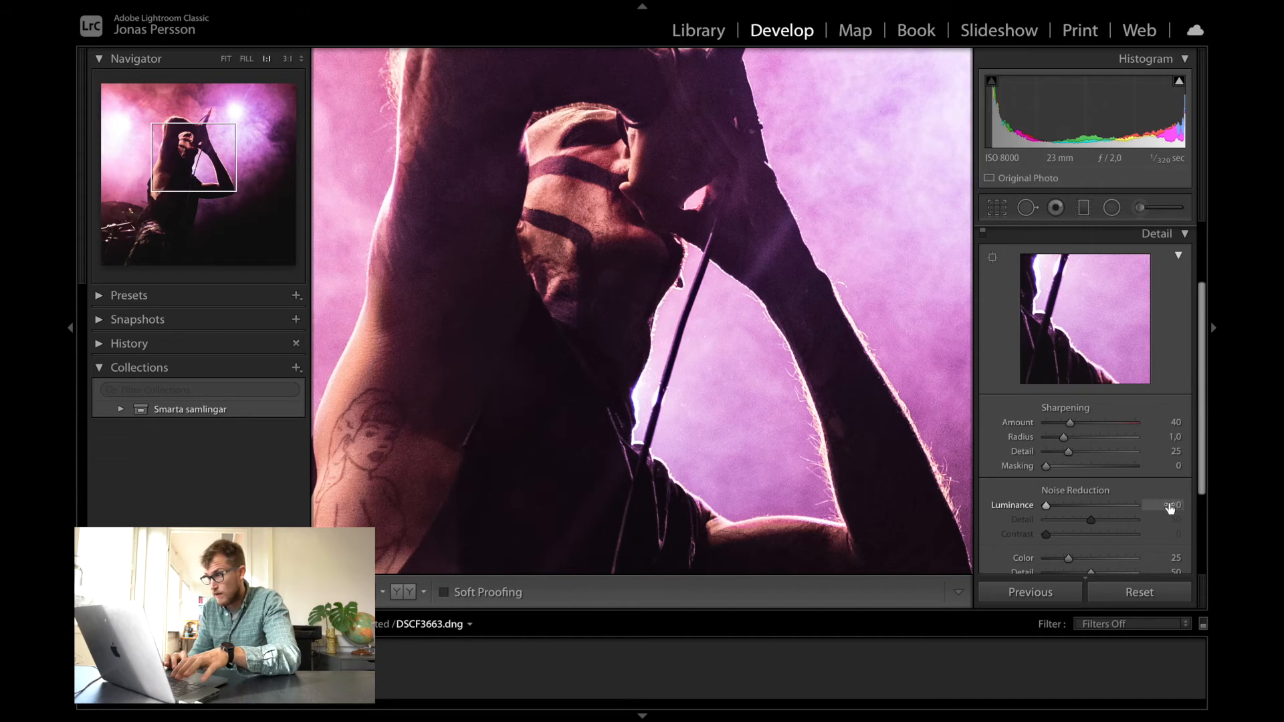
pyautogui.click(1170, 507)
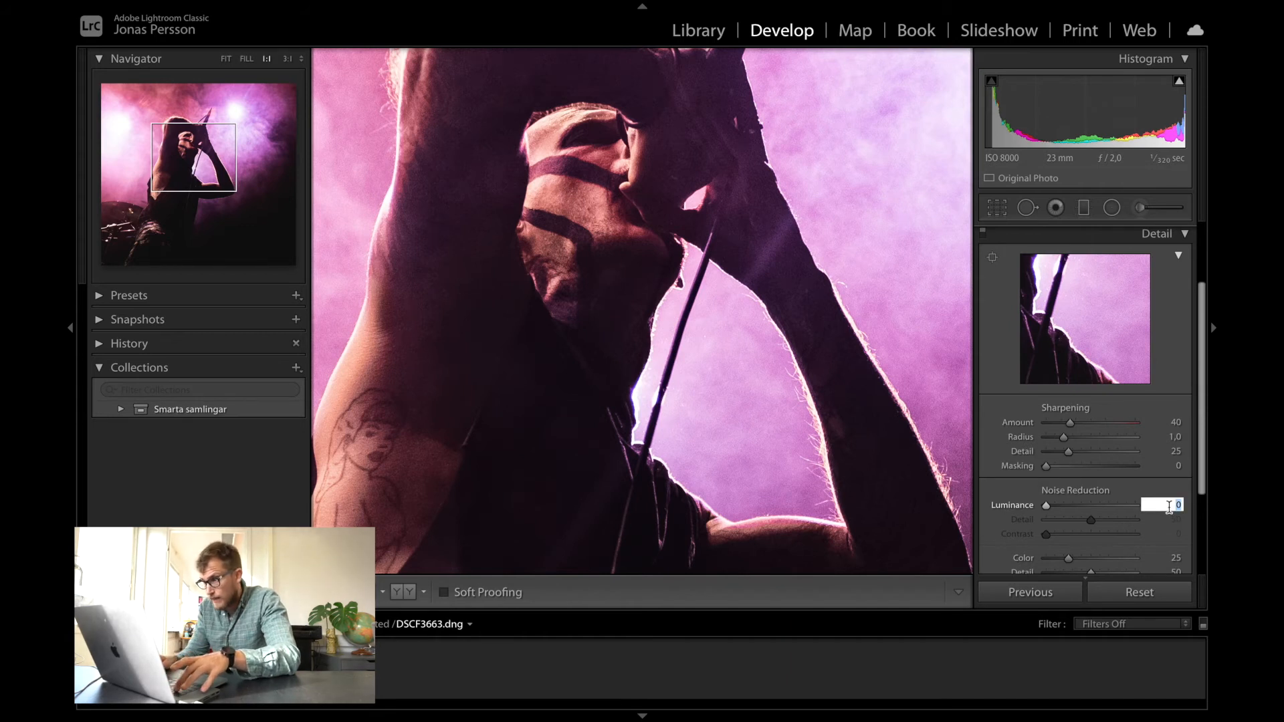
pyautogui.write('10')
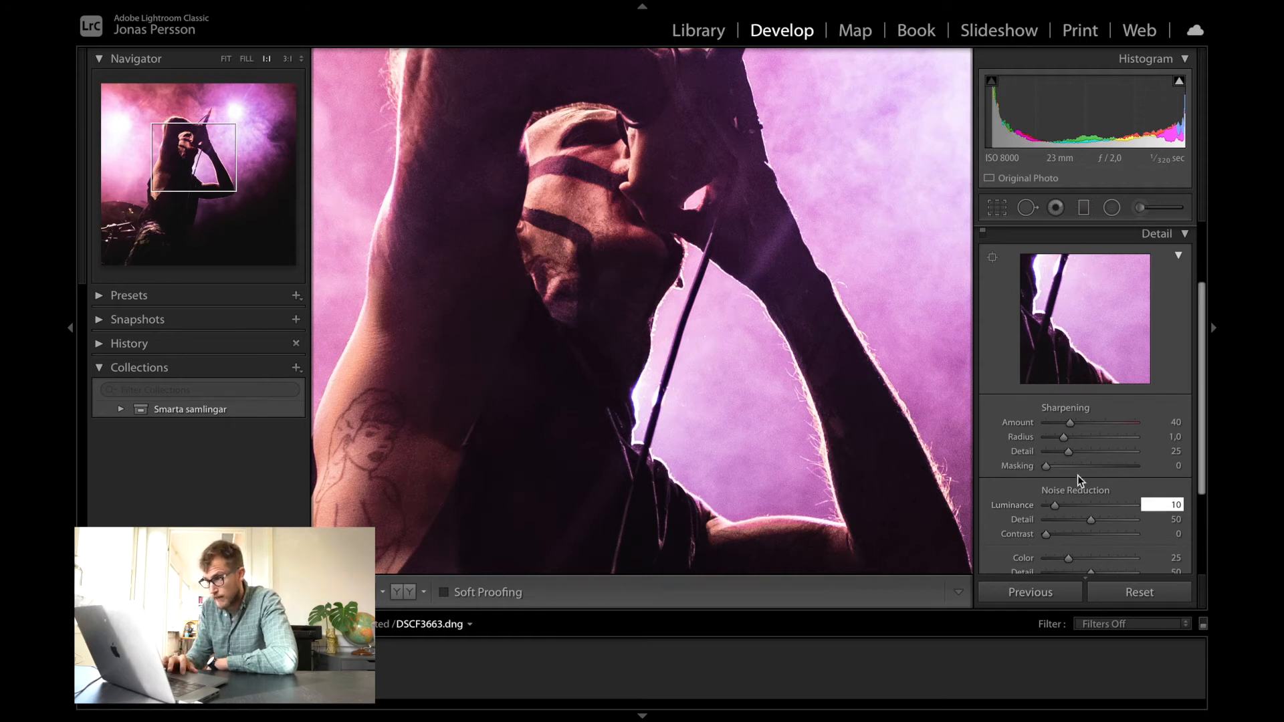
pyautogui.press('Return')
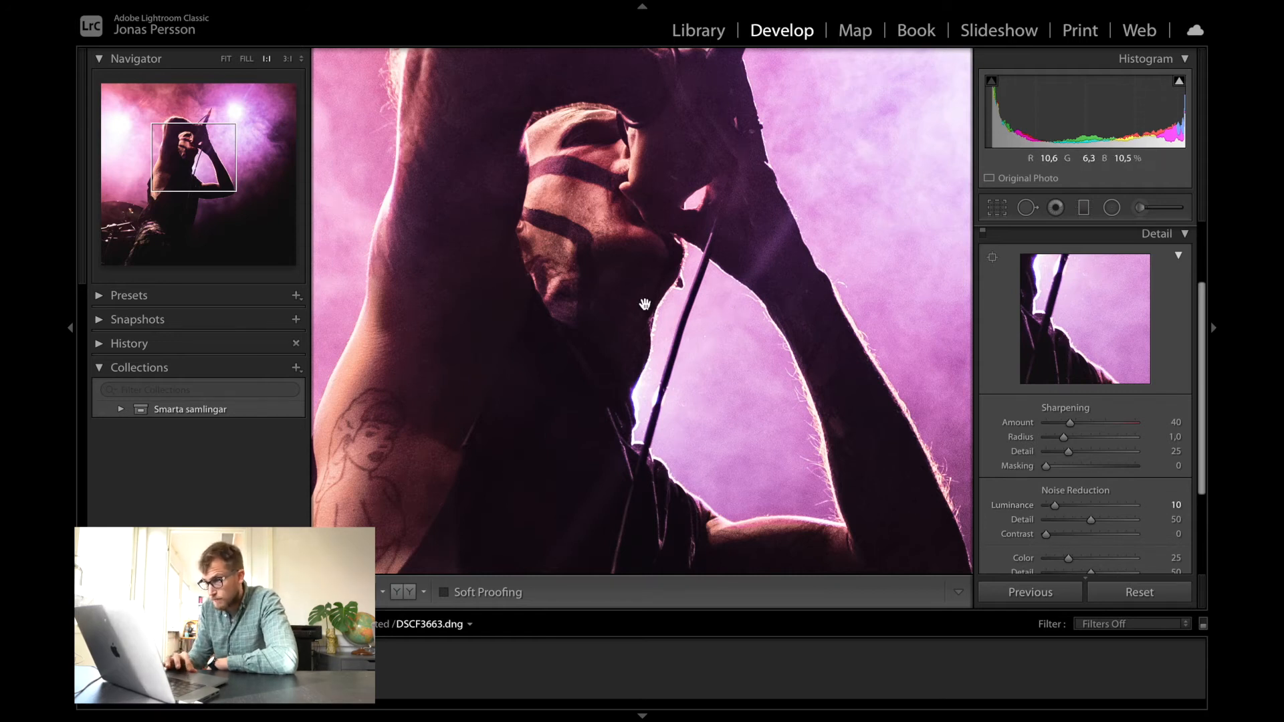
pyautogui.click(735, 302)
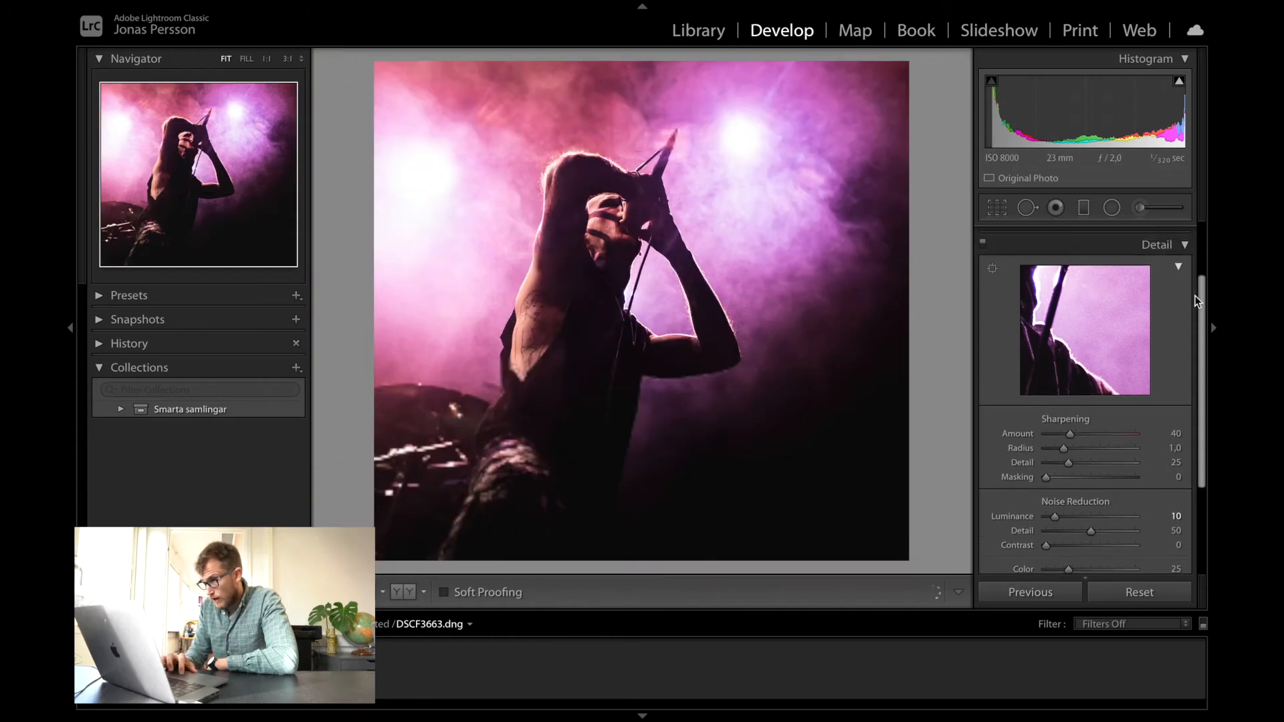
pyautogui.click(1189, 246)
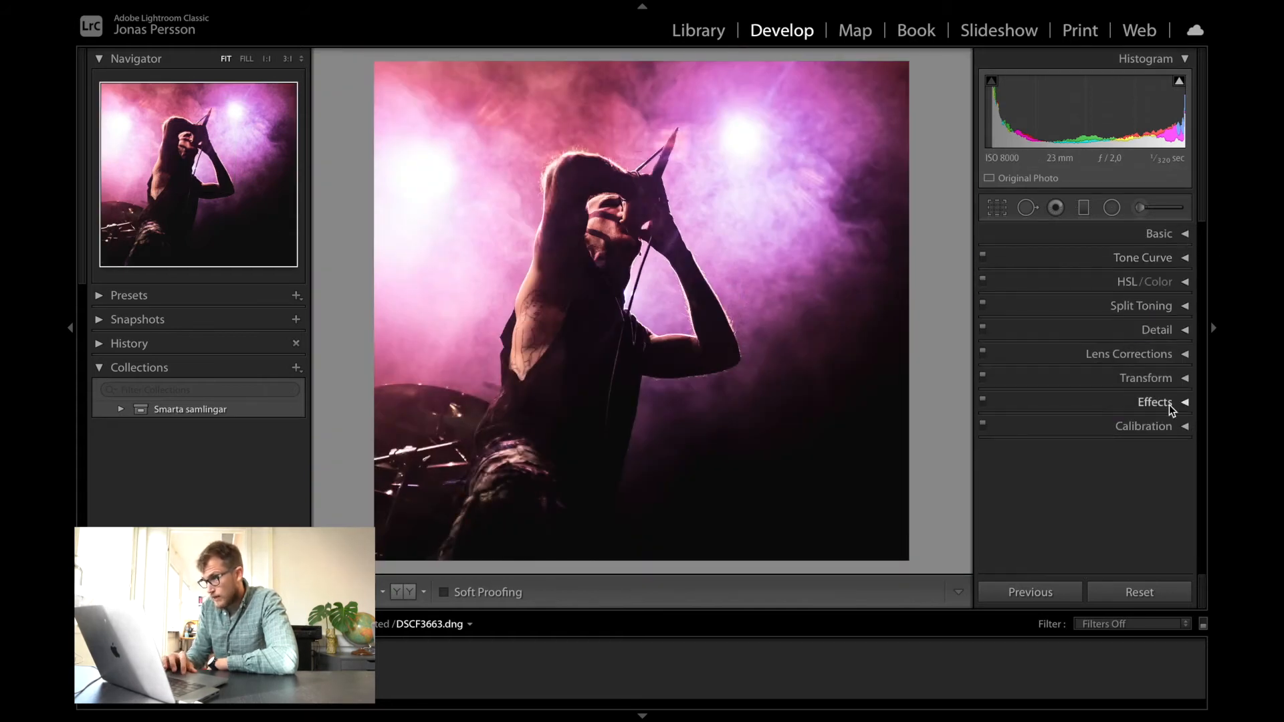
# Darken the photo's edges with a post-crop vignette amount of −37, and open the Calibration settings.
pyautogui.click(1172, 403)
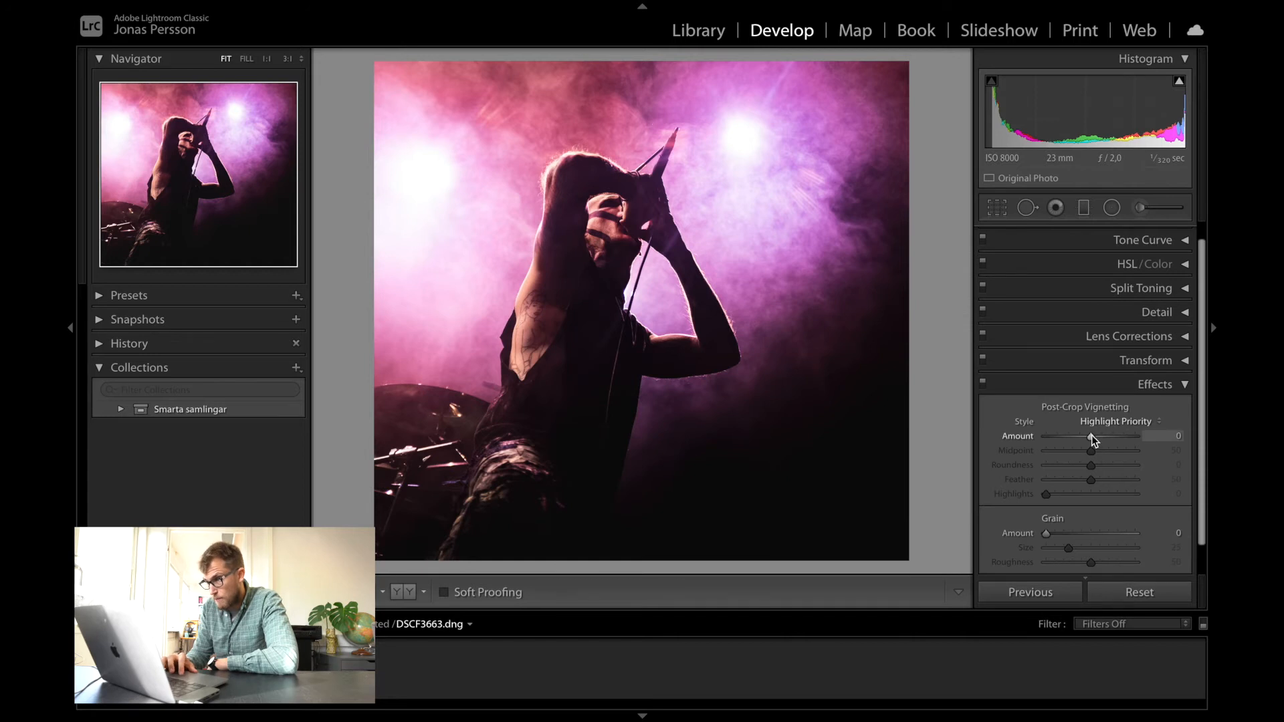
pyautogui.moveTo(1092, 434); pyautogui.dragTo(1075, 434)
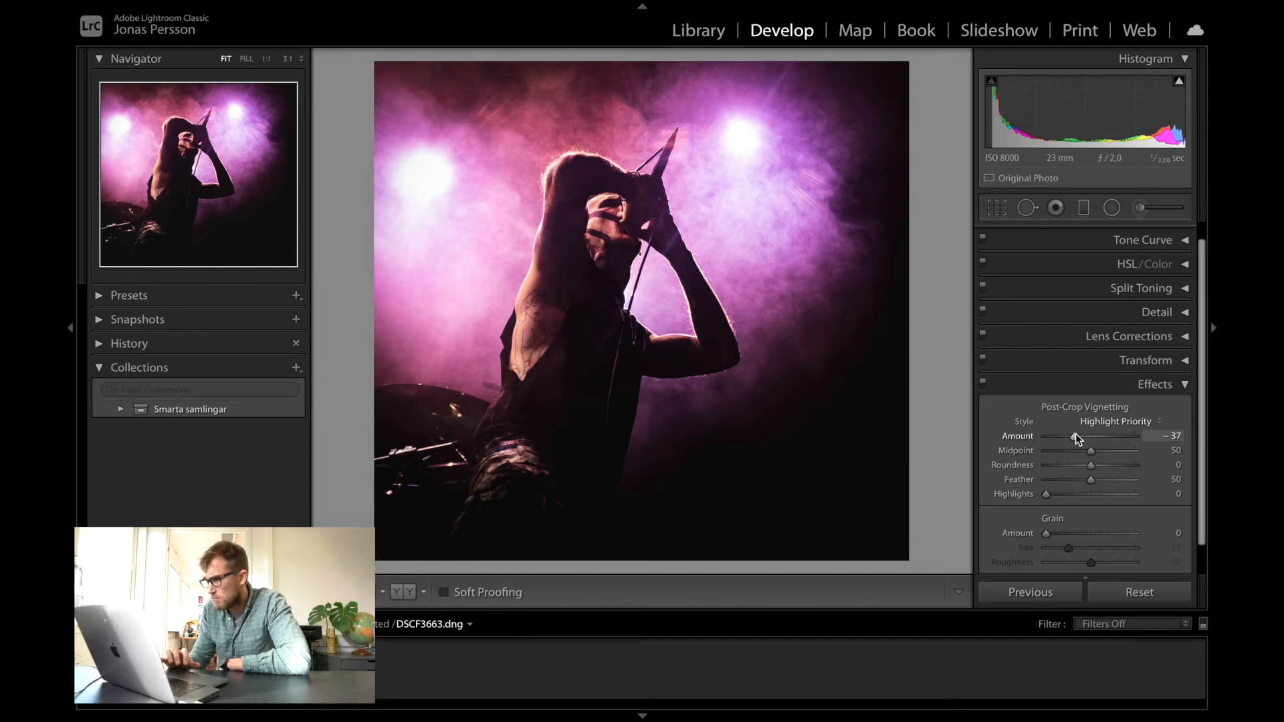
pyautogui.click(1184, 386)
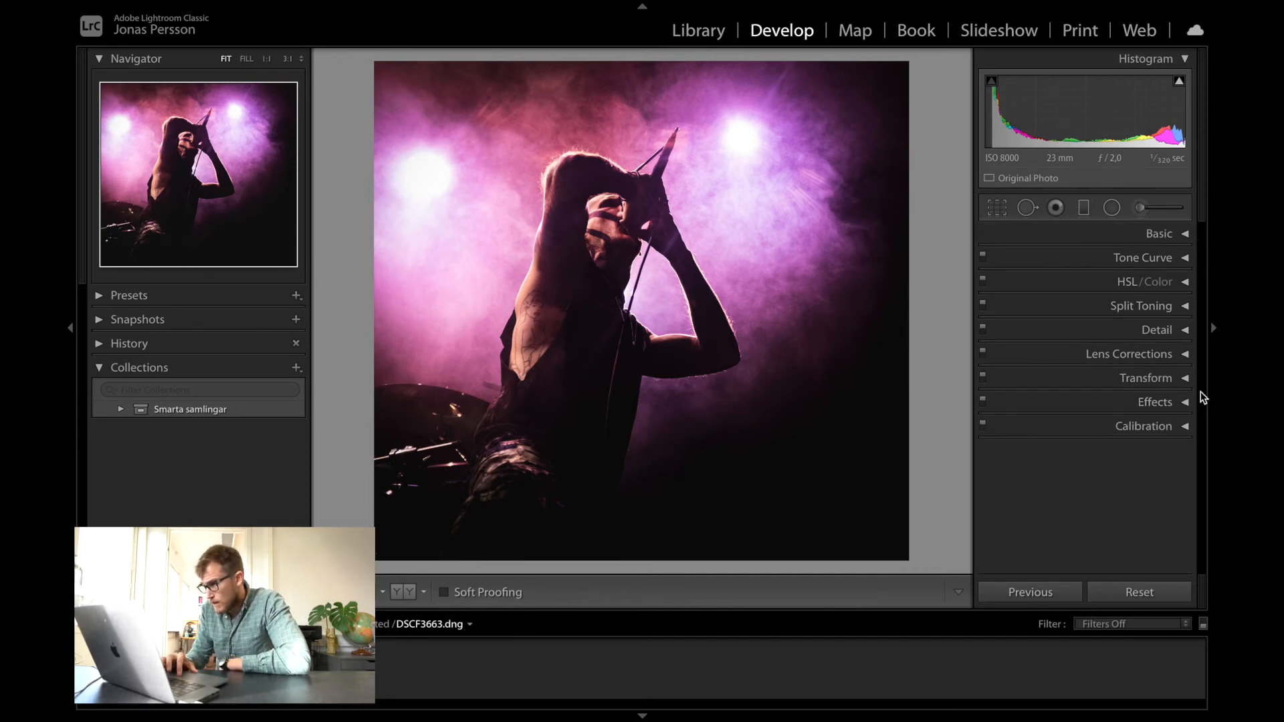
pyautogui.click(1185, 428)
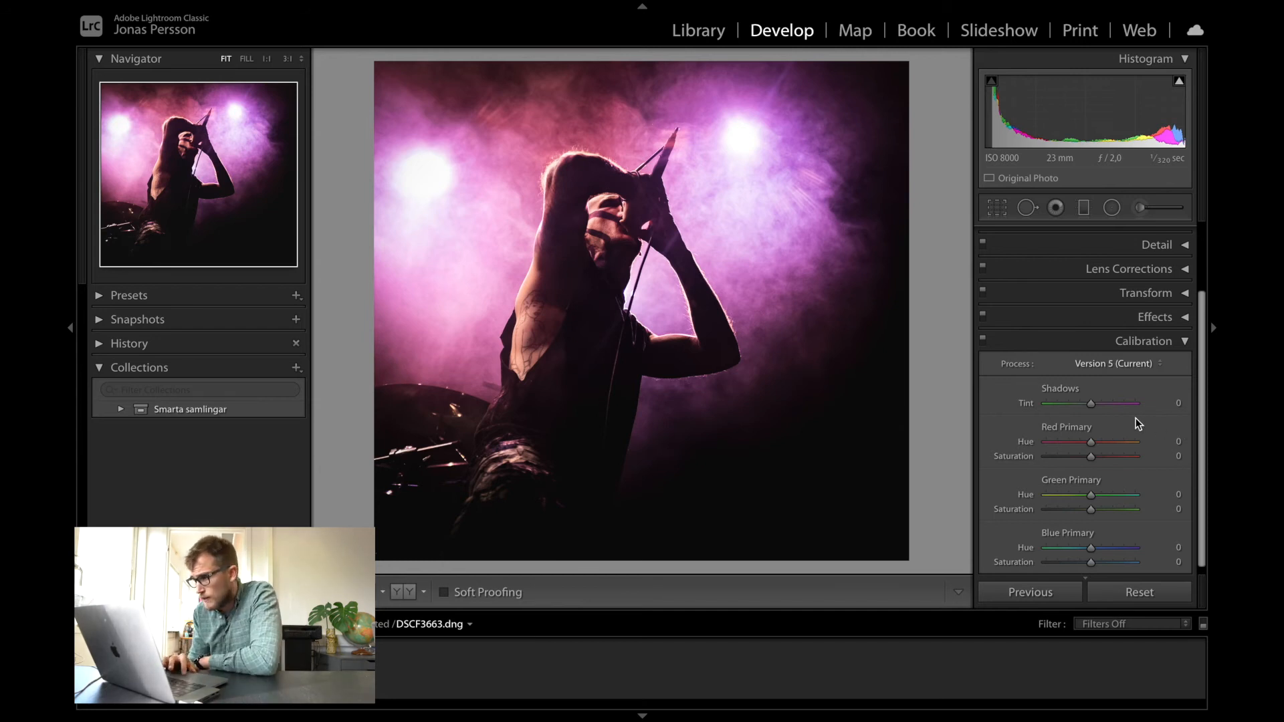
# Try different Shadows tint values in the calibration at 1:1 magnification, and reset the tint to 0.
pyautogui.moveTo(1093, 404)
pyautogui.mouseDown()
pyautogui.moveTo(1066, 402)
pyautogui.moveTo(1129, 403)
pyautogui.moveTo(1081, 403)
pyautogui.mouseUp()
pyautogui.press('z')
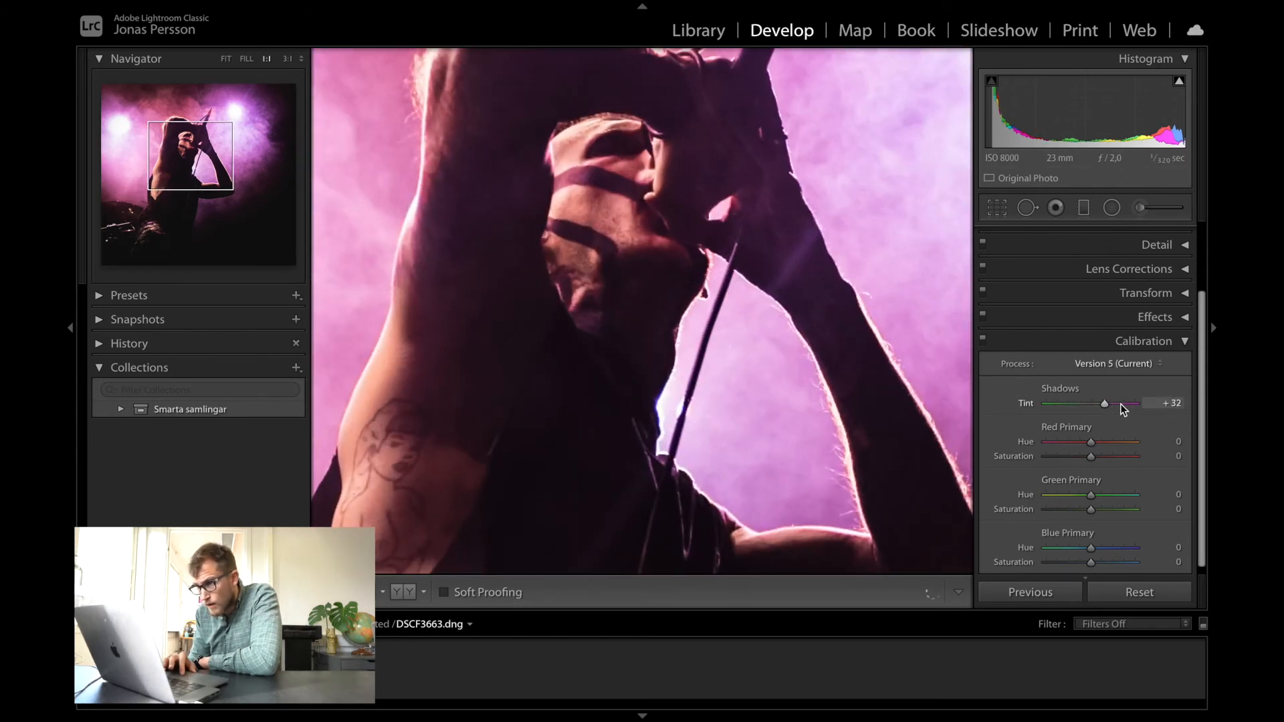
pyautogui.moveTo(1138, 405); pyautogui.dragTo(1118, 440)
pyautogui.doubleClick(1089, 404)
# Set the calibration's Red Primary hue to +11 and saturation to −11, and return to the full photo.
pyautogui.moveTo(1187, 443); pyautogui.dragTo(1095, 444)
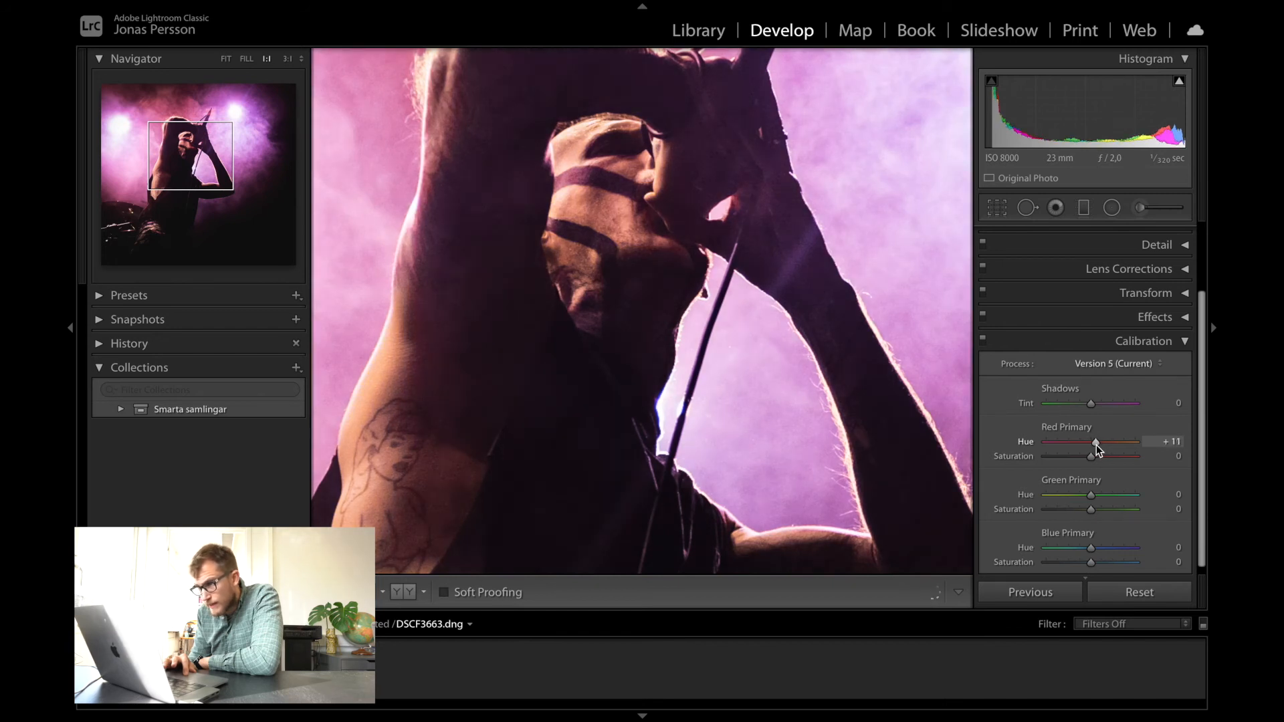
pyautogui.moveTo(1091, 456); pyautogui.dragTo(1083, 450)
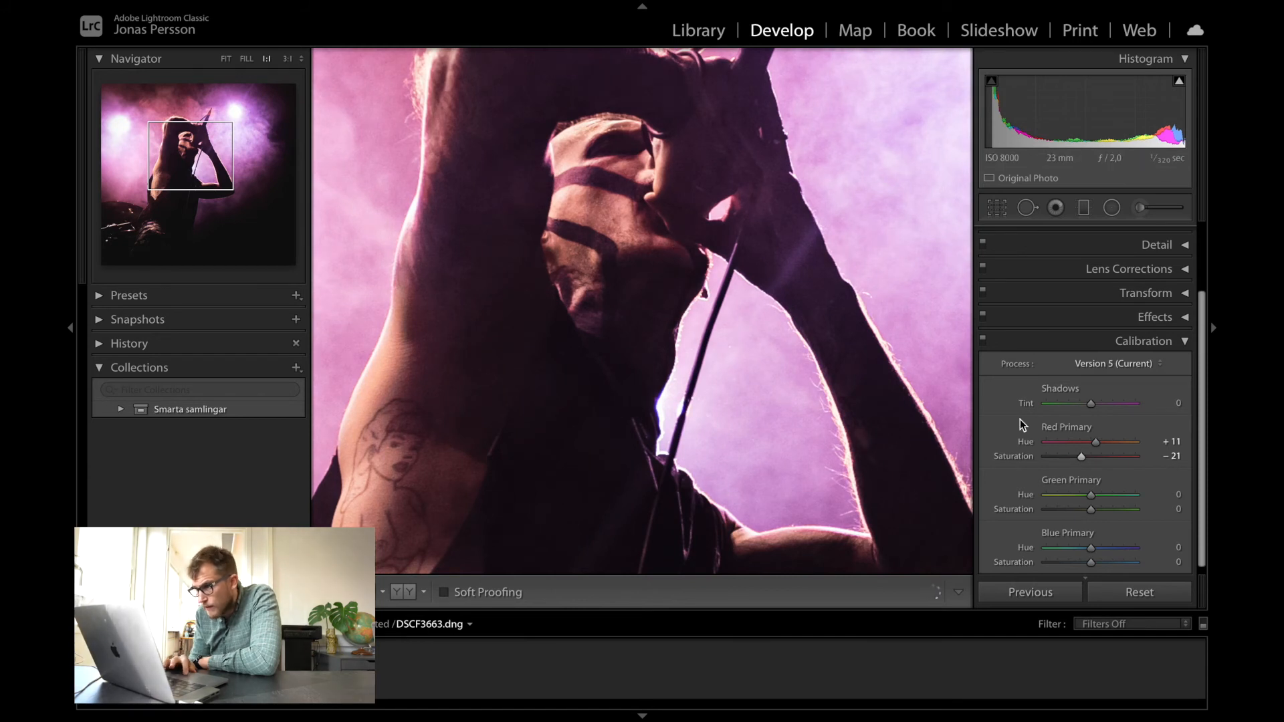
pyautogui.moveTo(1082, 457); pyautogui.dragTo(1085, 456)
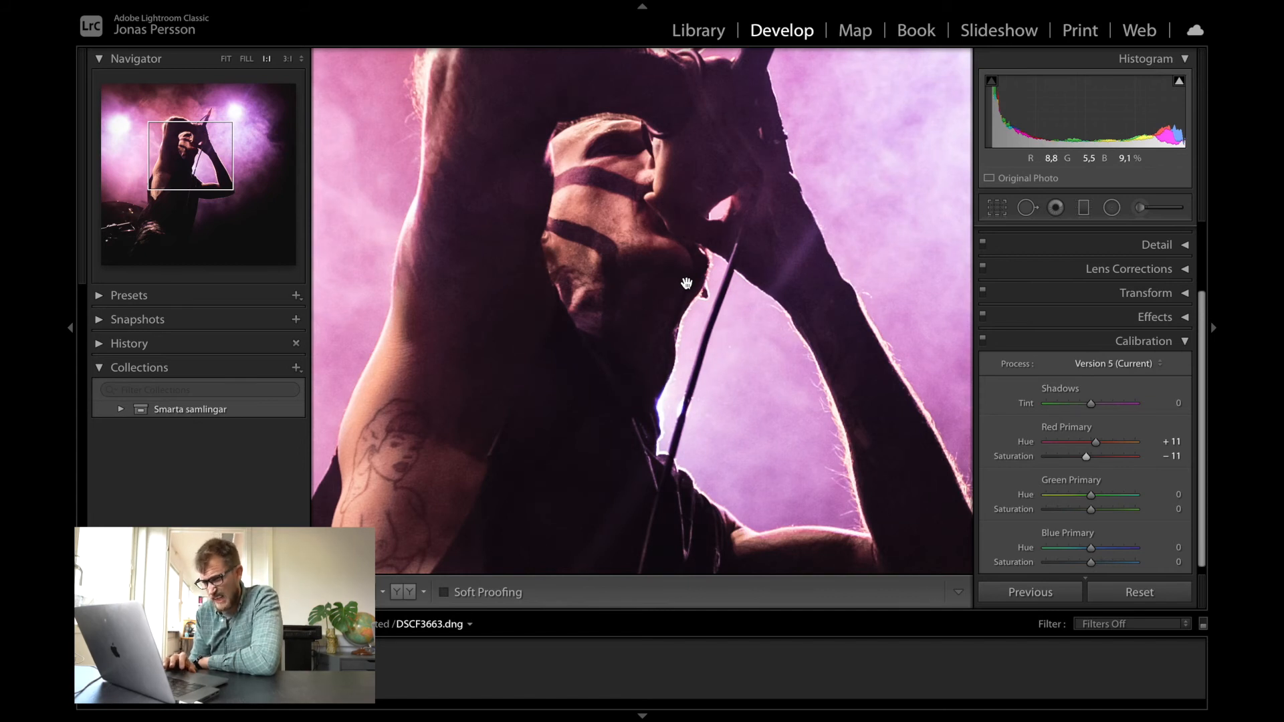
pyautogui.click(687, 283)
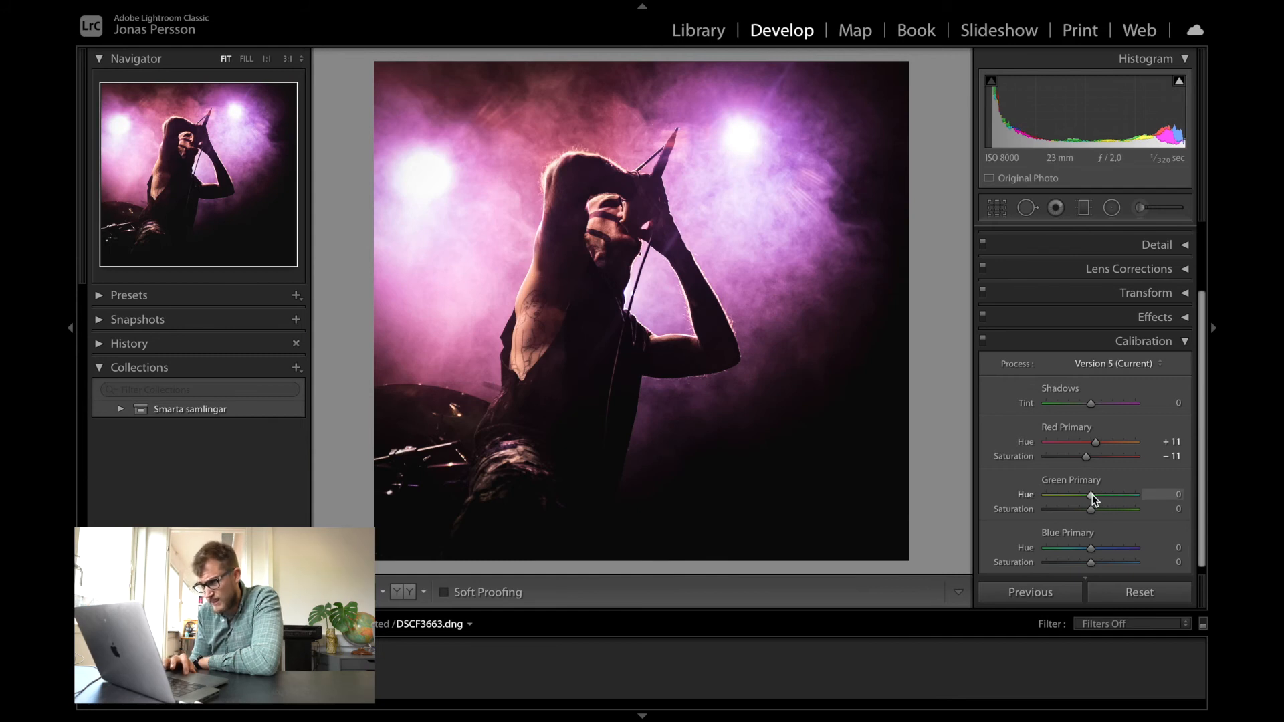
# Set the calibration's Green Primary hue to +14, check the singer's face up close, and set the Blue Primary hue to −44.
pyautogui.moveTo(1091, 495); pyautogui.dragTo(1096, 495)
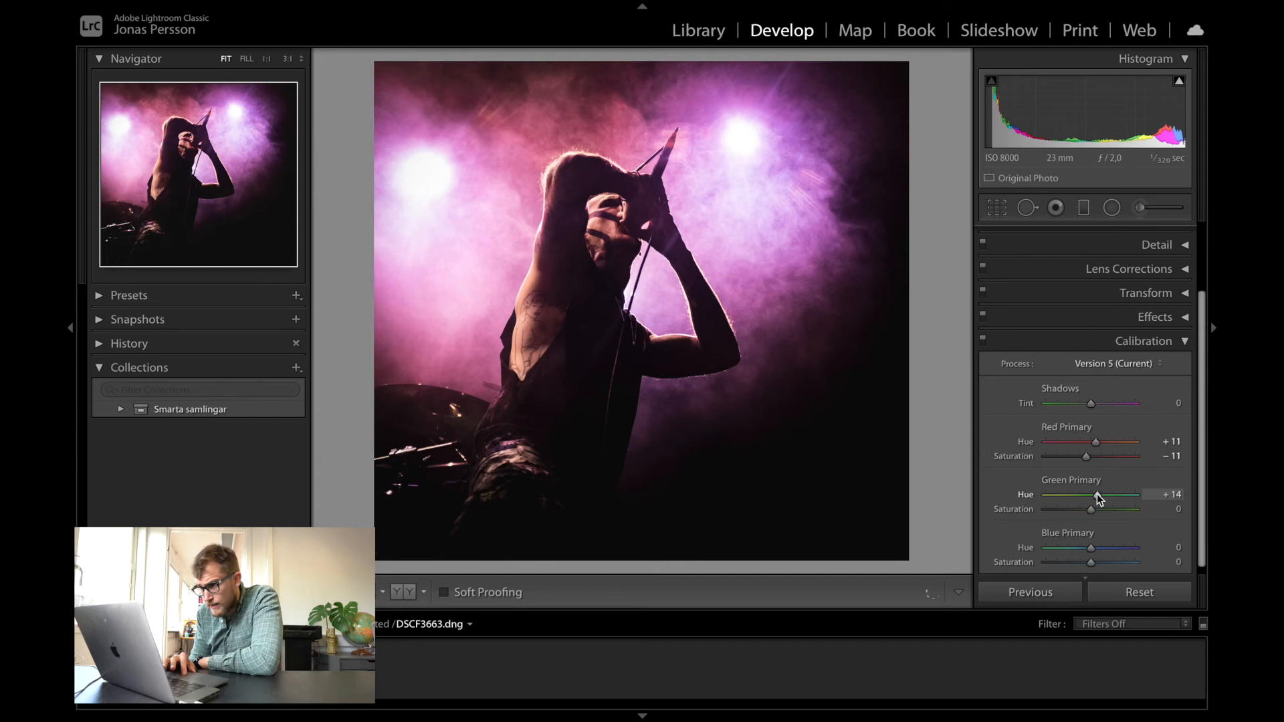
pyautogui.click(603, 227)
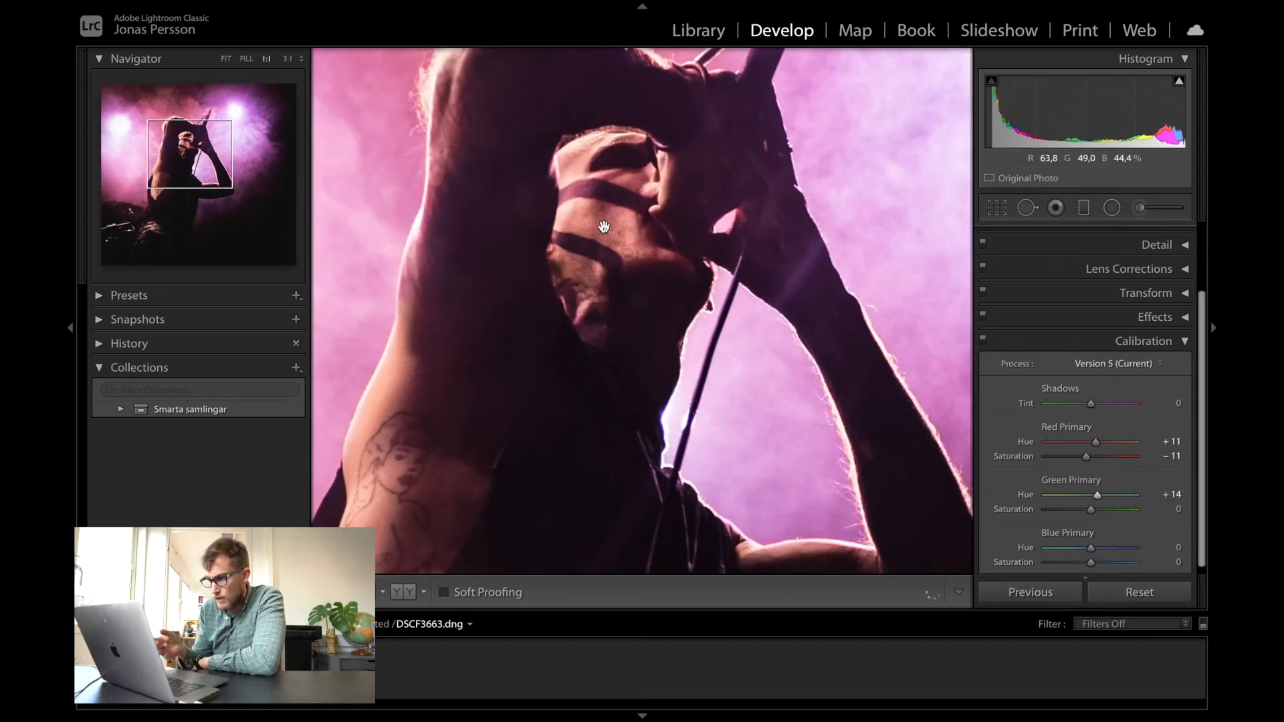
pyautogui.click(638, 238)
pyautogui.moveTo(1093, 548); pyautogui.dragTo(1071, 548)
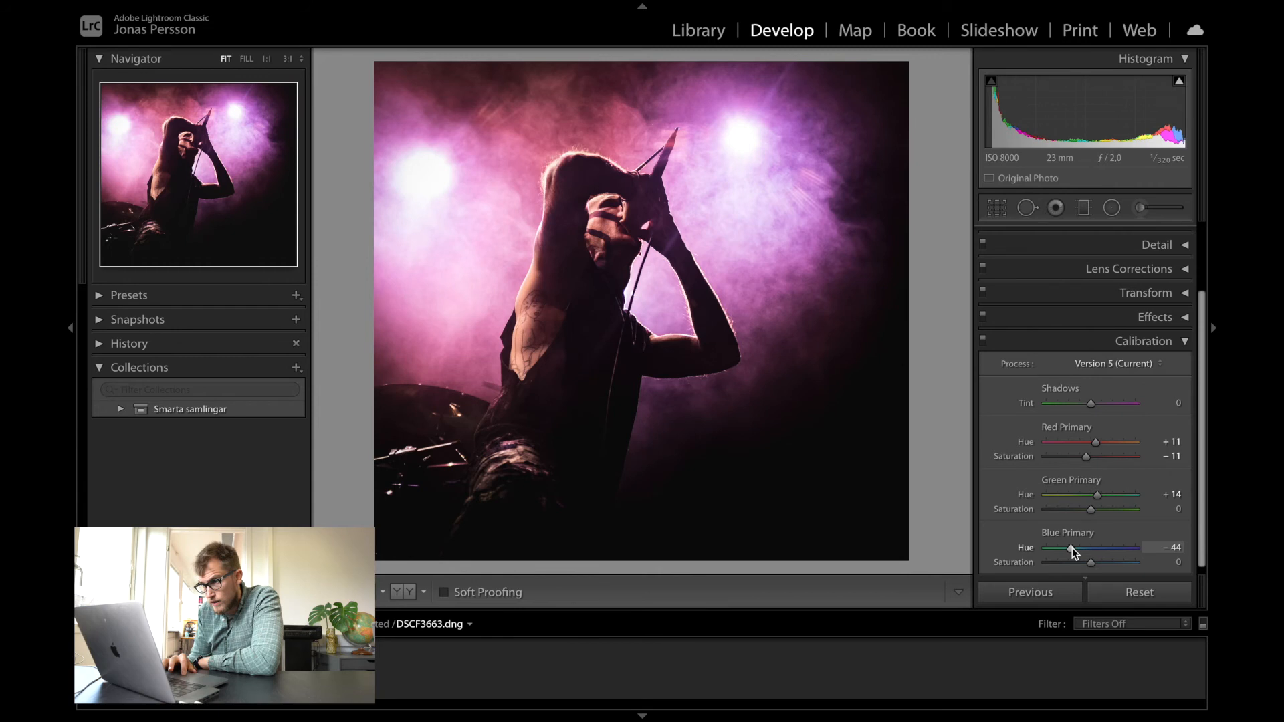
# Set the calibration's Blue Primary hue to +14 and close the Calibration settings.
pyautogui.moveTo(1074, 547); pyautogui.dragTo(1107, 551)
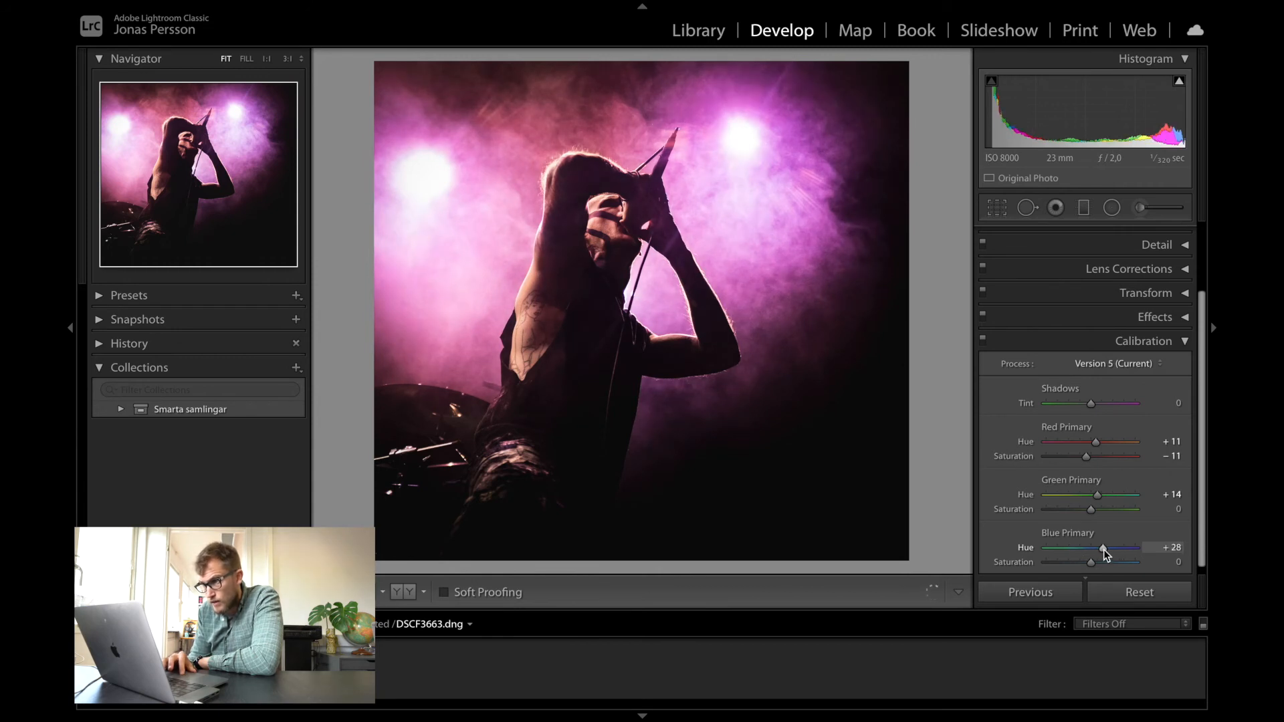
pyautogui.moveTo(1096, 550); pyautogui.dragTo(1097, 550)
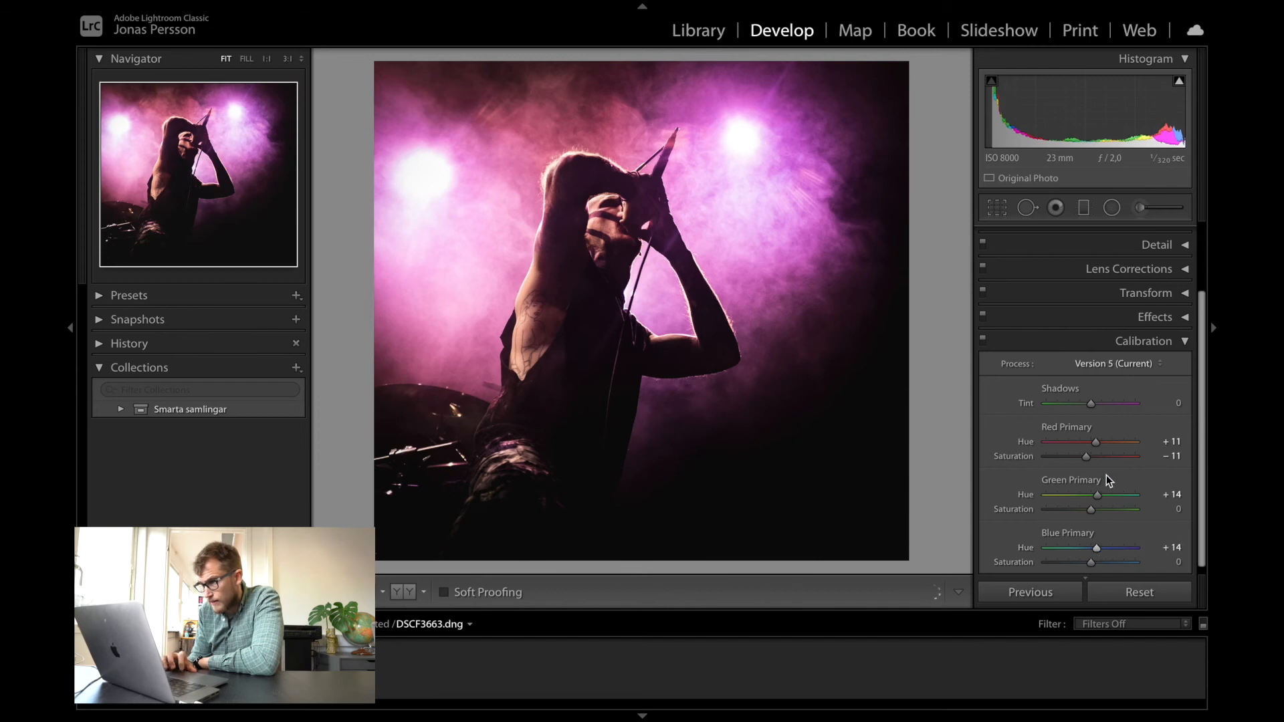
pyautogui.click(1183, 341)
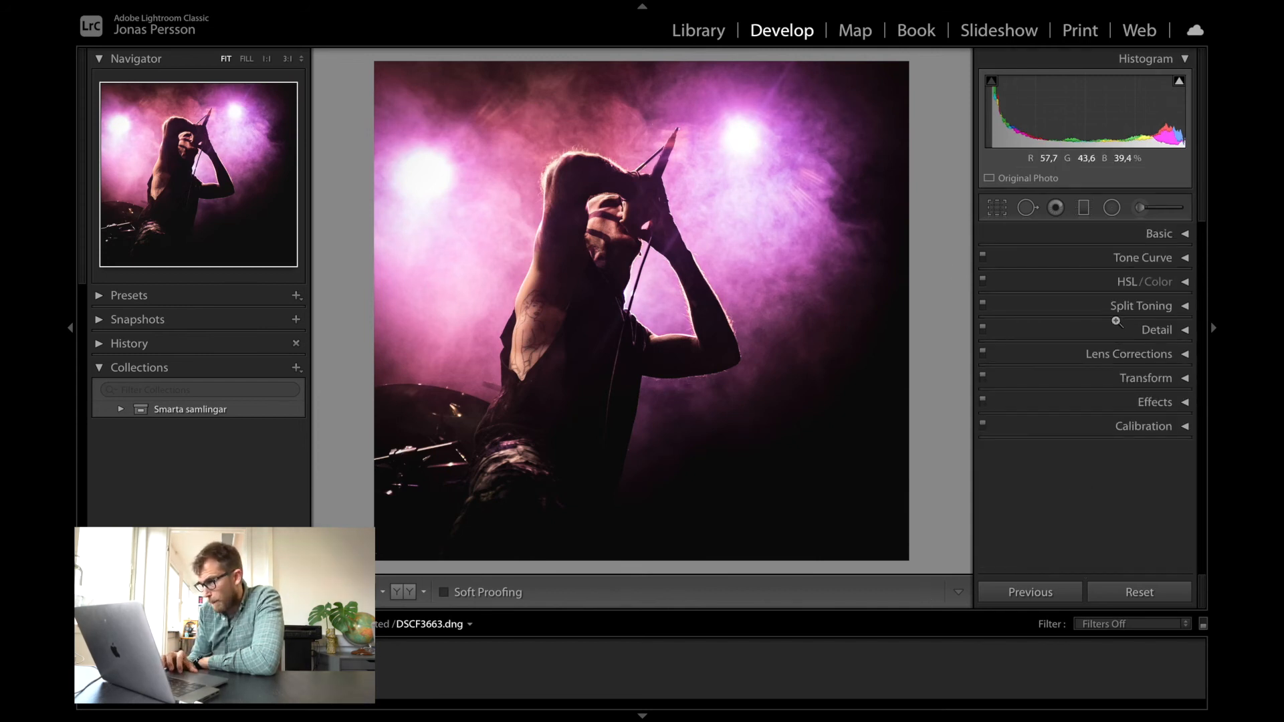
# Set the Basic tone adjustments to Shadows −16 and Exposure −1.50.
pyautogui.click(1168, 237)
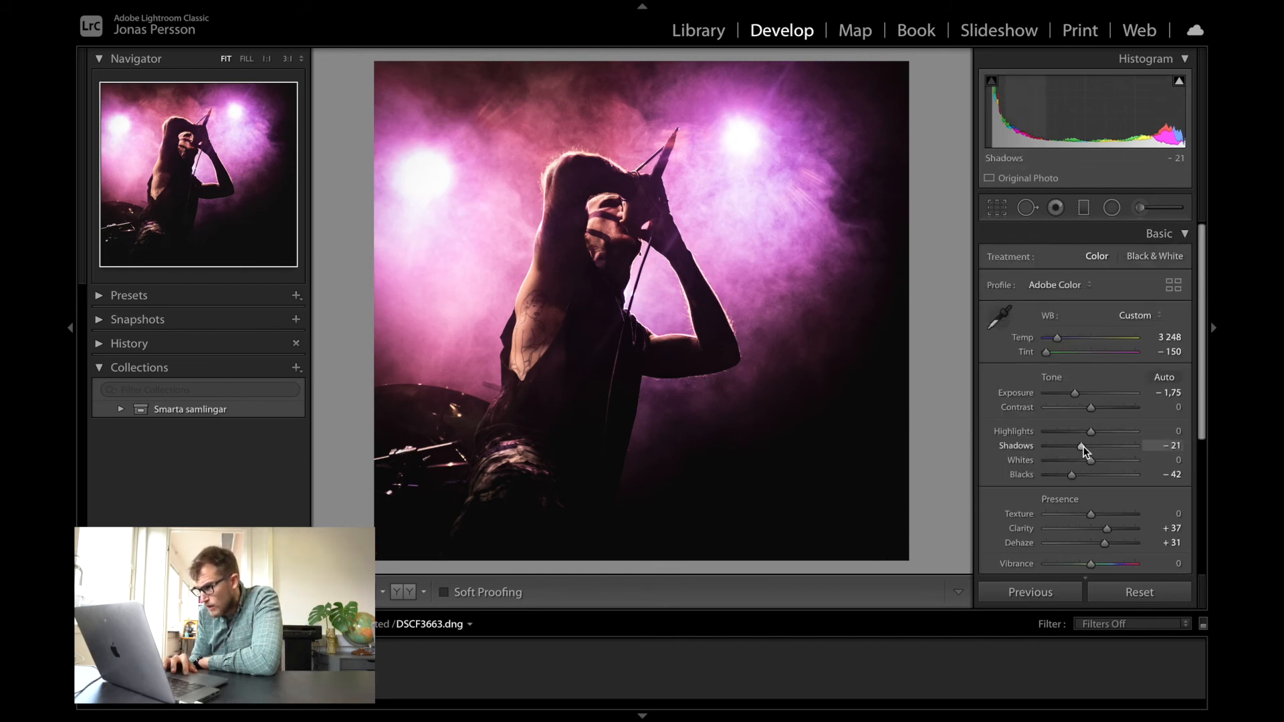
pyautogui.moveTo(1081, 446); pyautogui.dragTo(1085, 446)
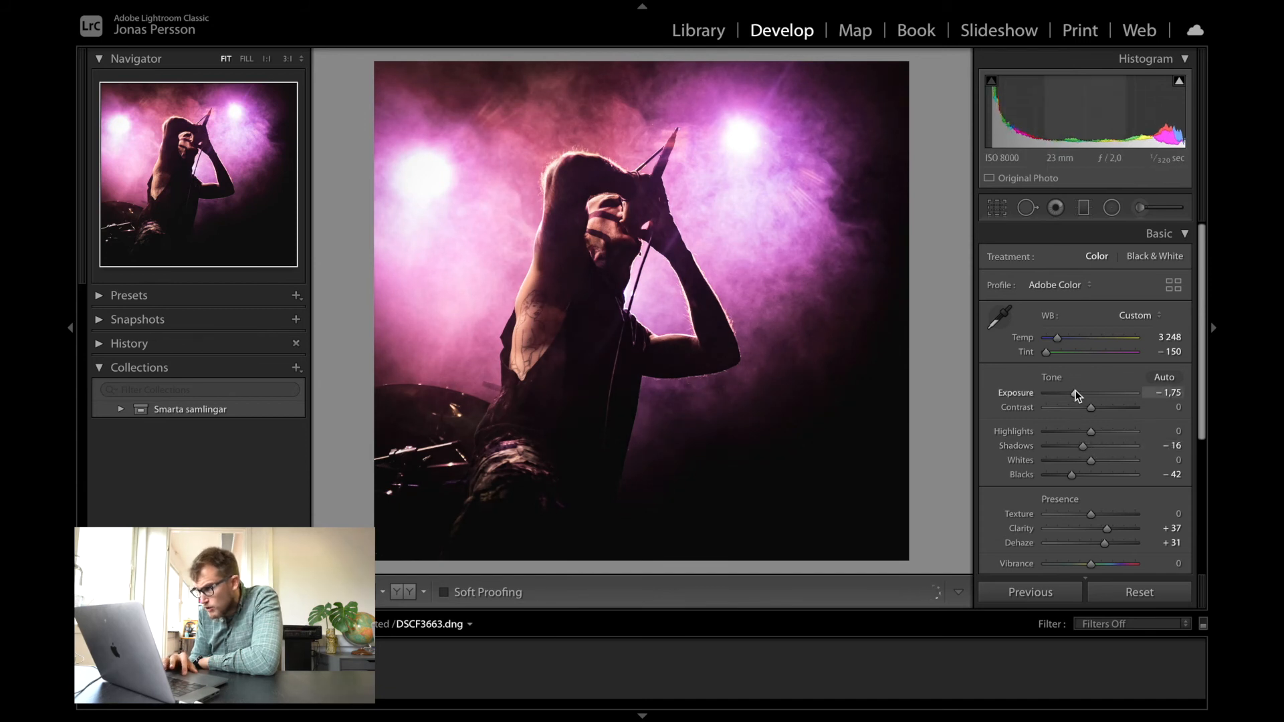
pyautogui.moveTo(1076, 393); pyautogui.dragTo(1077, 393)
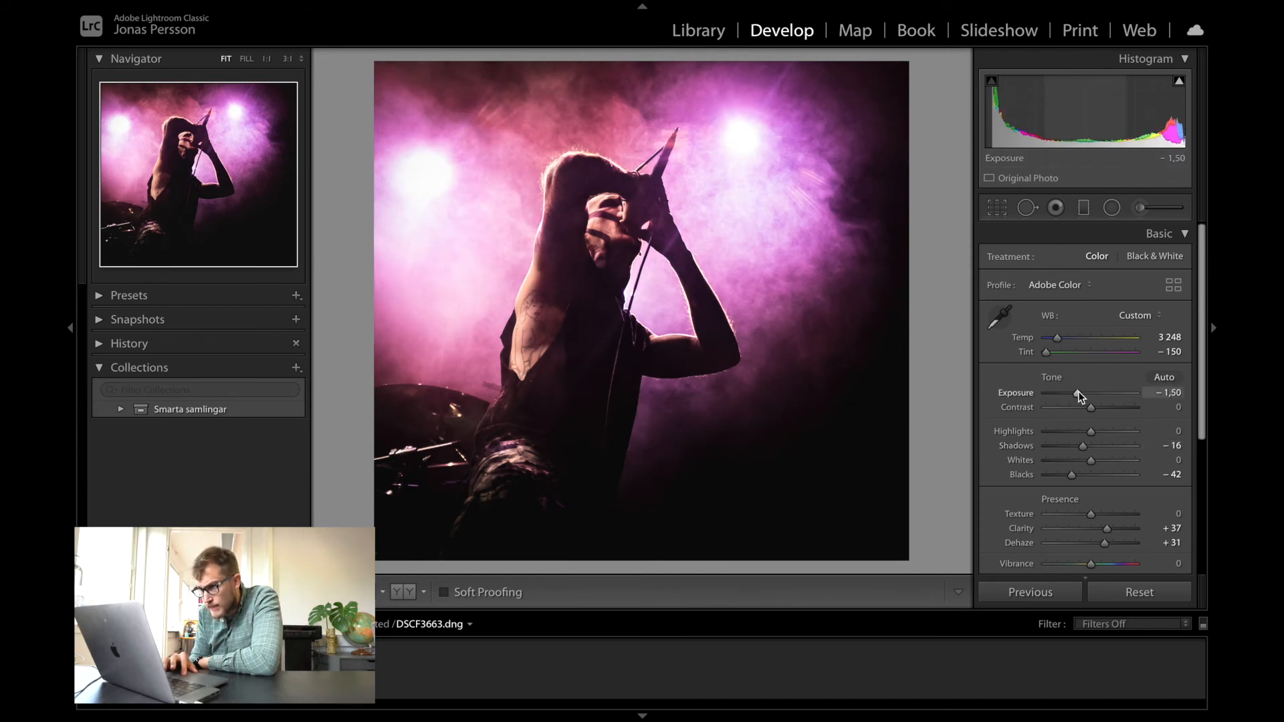
# Lower the exposure of the existing face brush adjustment to −1.31, and close the Adjustment Brush.
pyautogui.click(1140, 207)
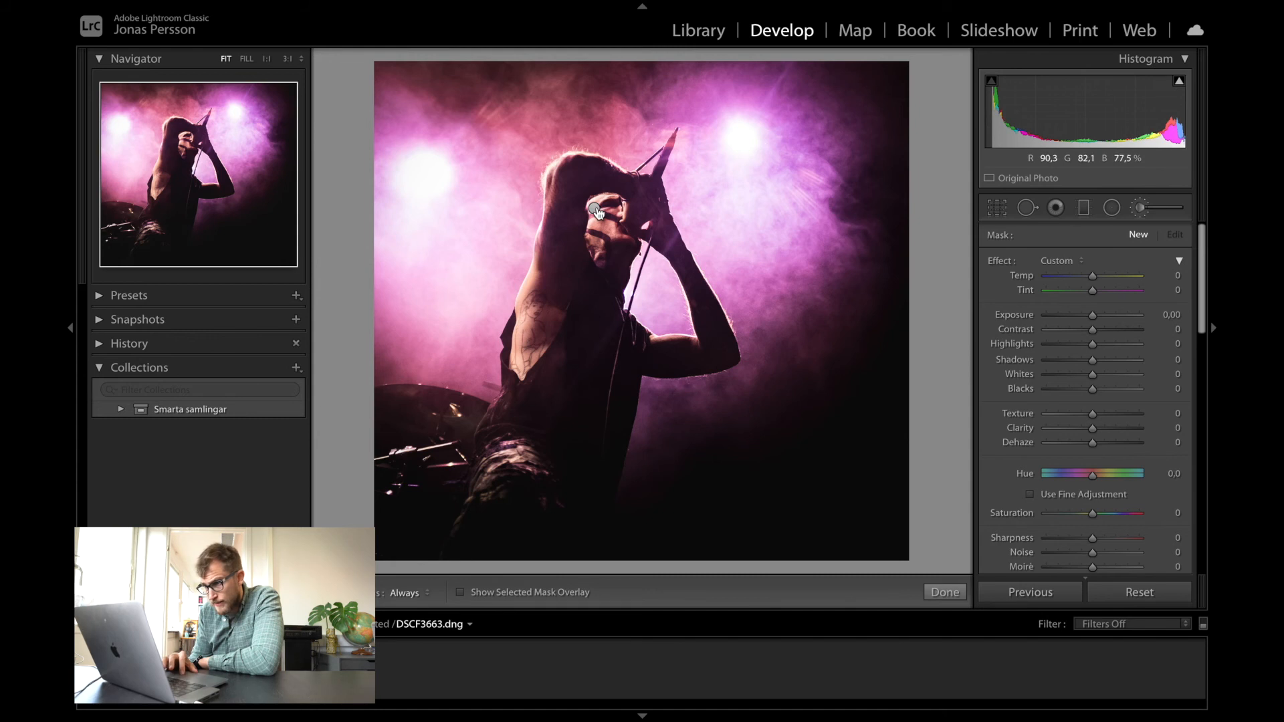
pyautogui.click(595, 210)
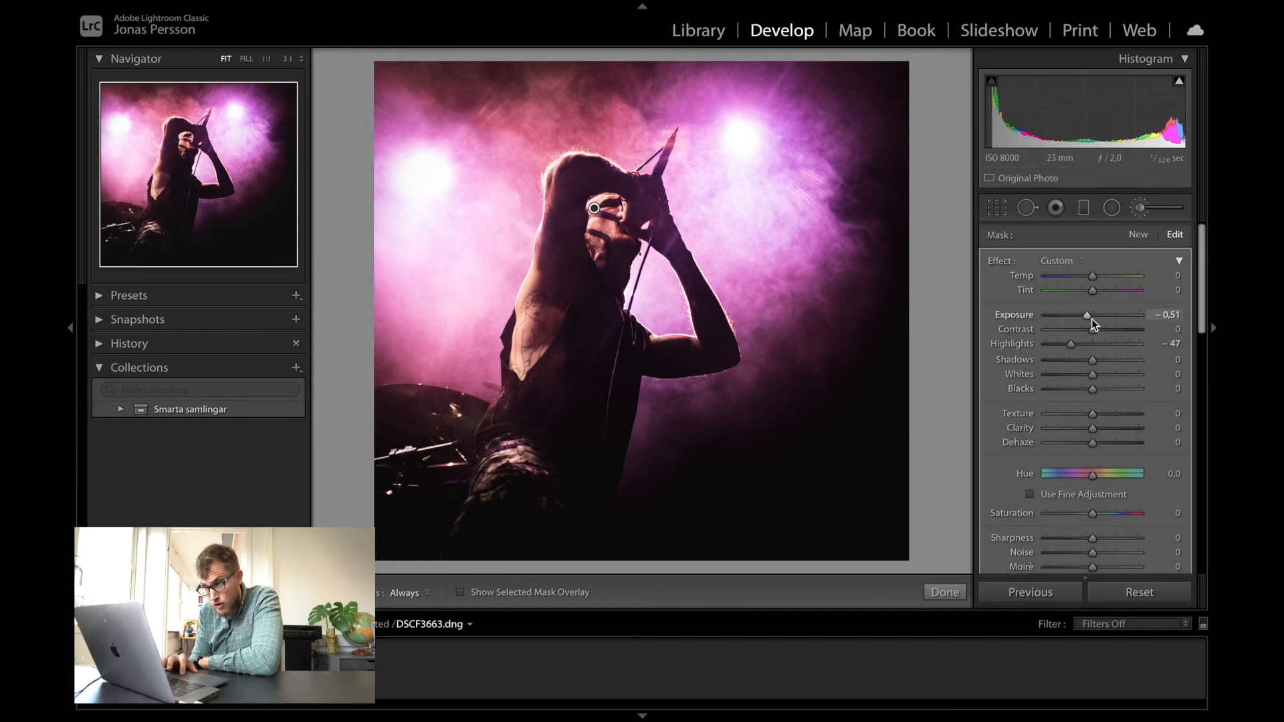
pyautogui.moveTo(1087, 316); pyautogui.dragTo(1077, 314)
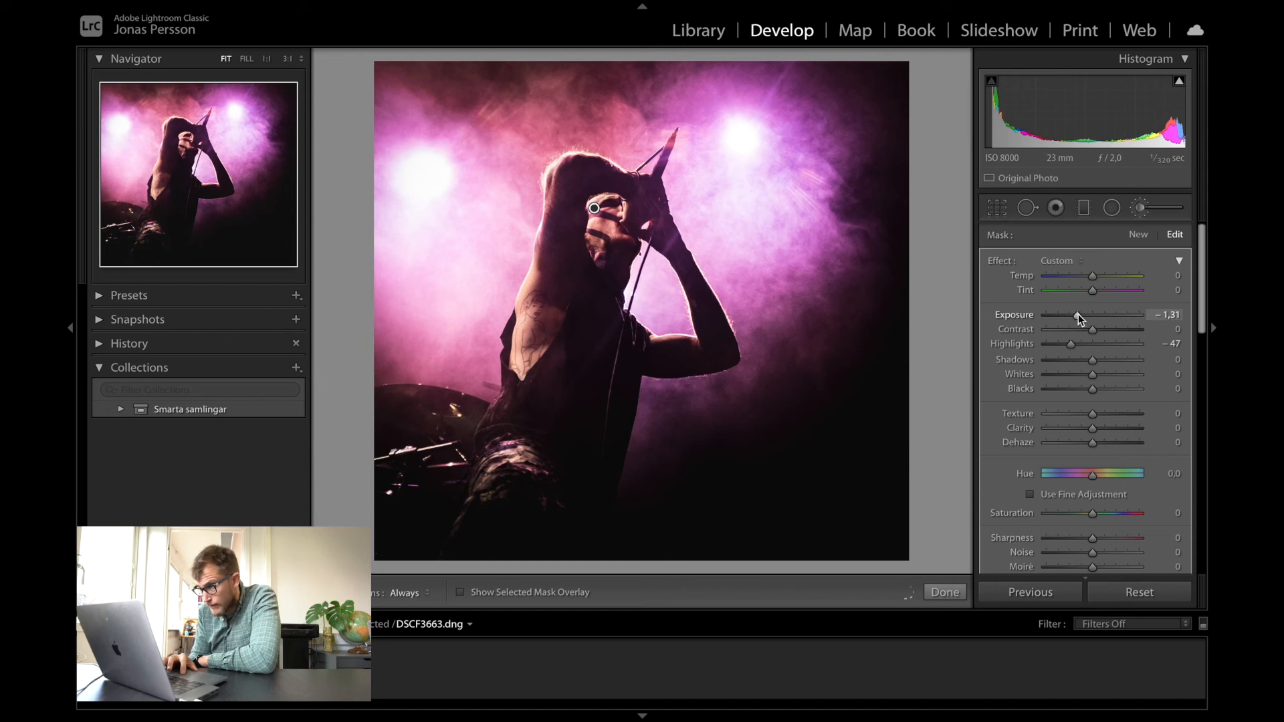
pyautogui.click(1138, 208)
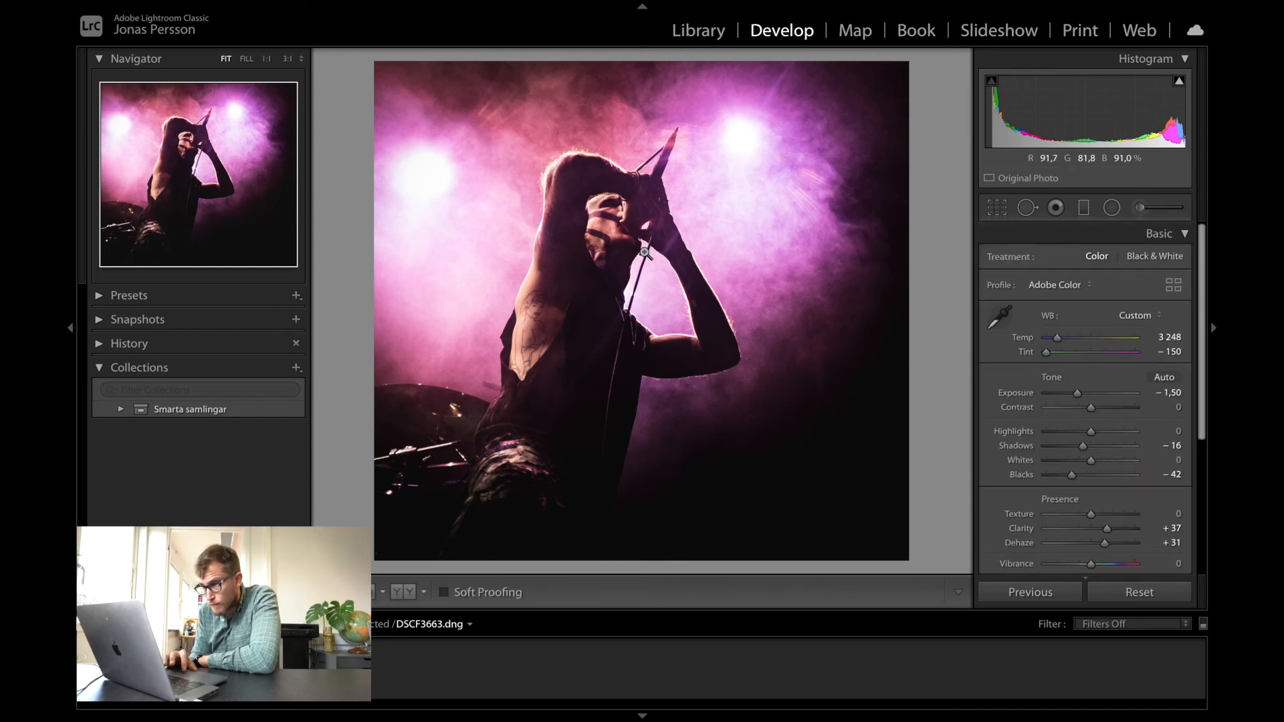
# Paint a new Adjustment Brush mask over the singer's shadowed upper arm at 1:1 magnification.
pyautogui.click(556, 226)
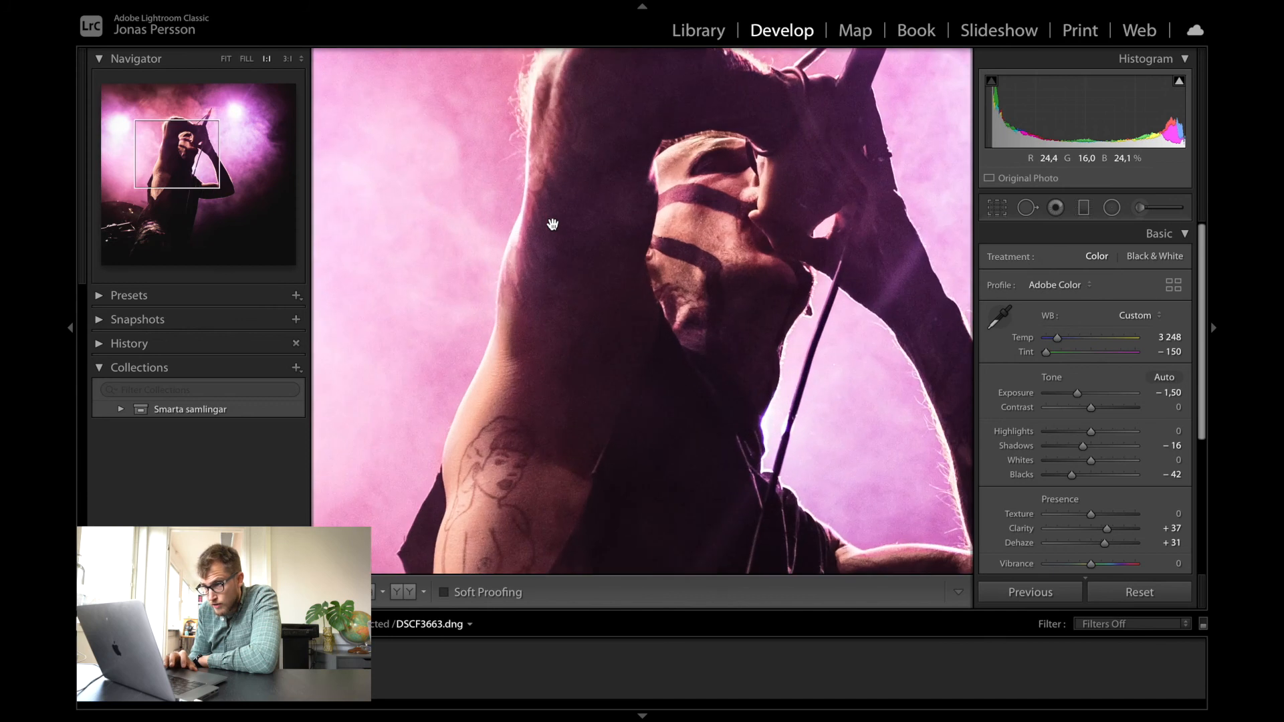
pyautogui.click(1145, 206)
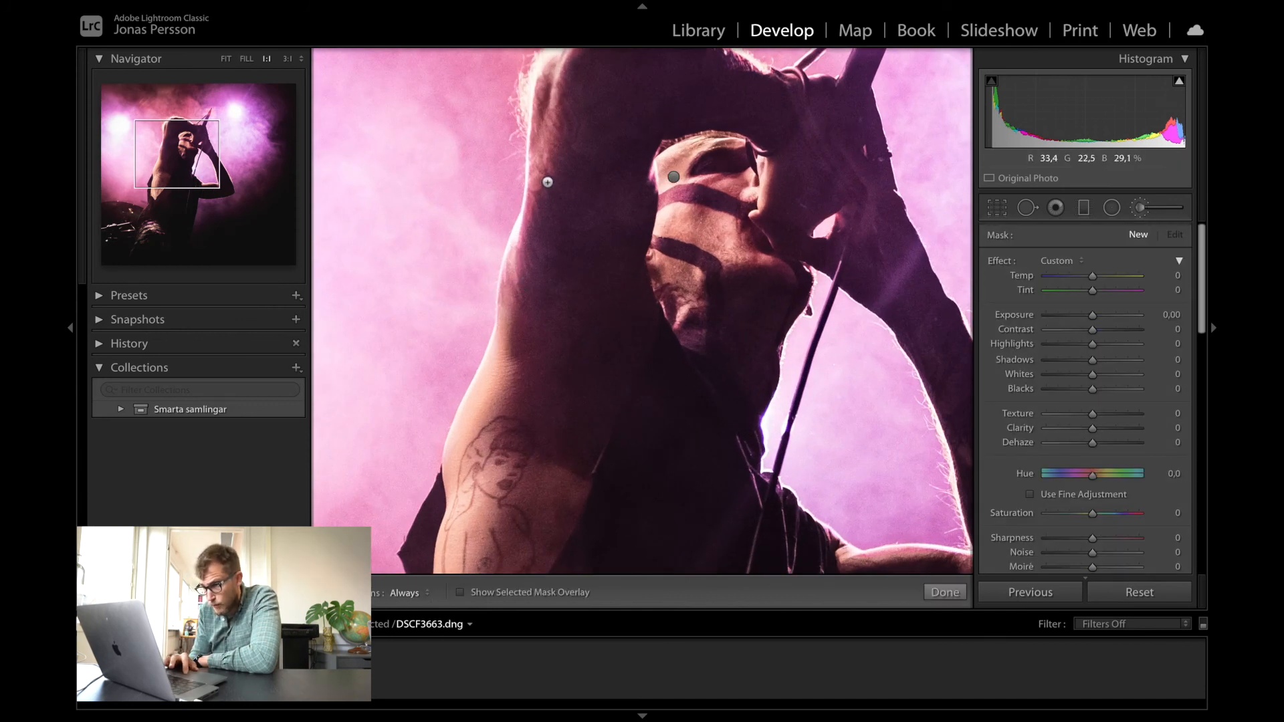
pyautogui.click(1142, 208)
pyautogui.click(1142, 209)
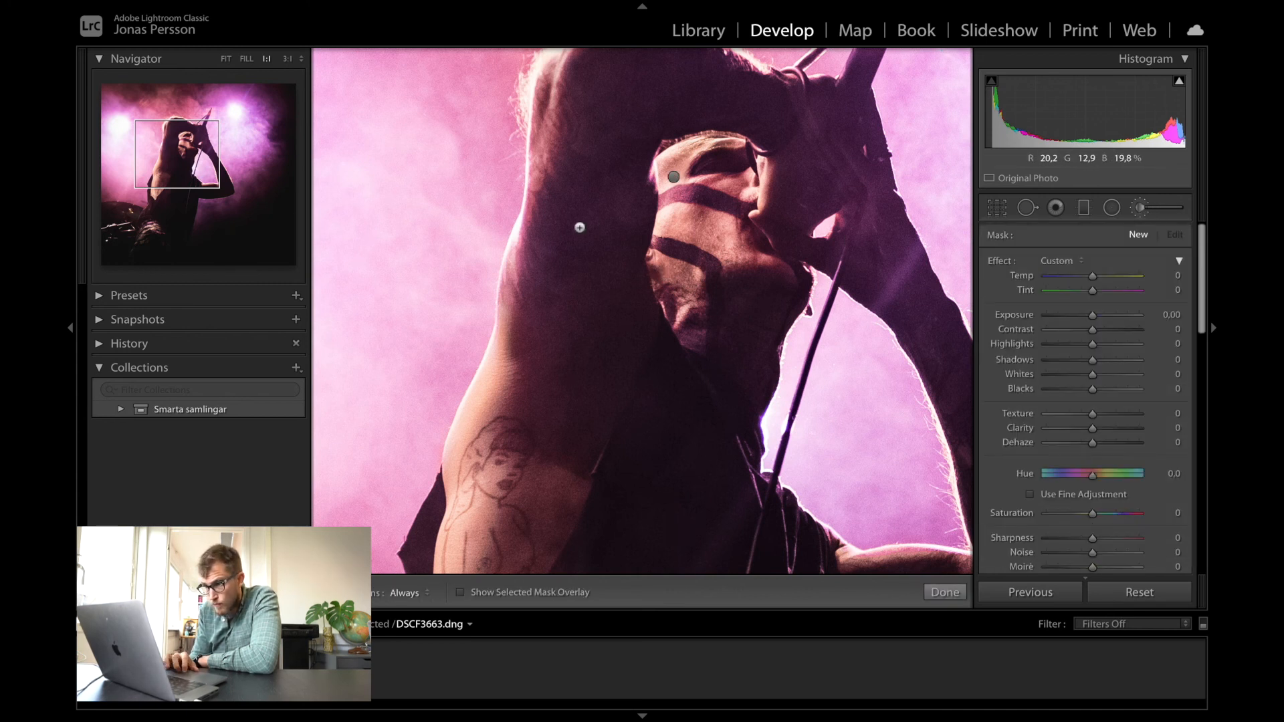
pyautogui.press('h')
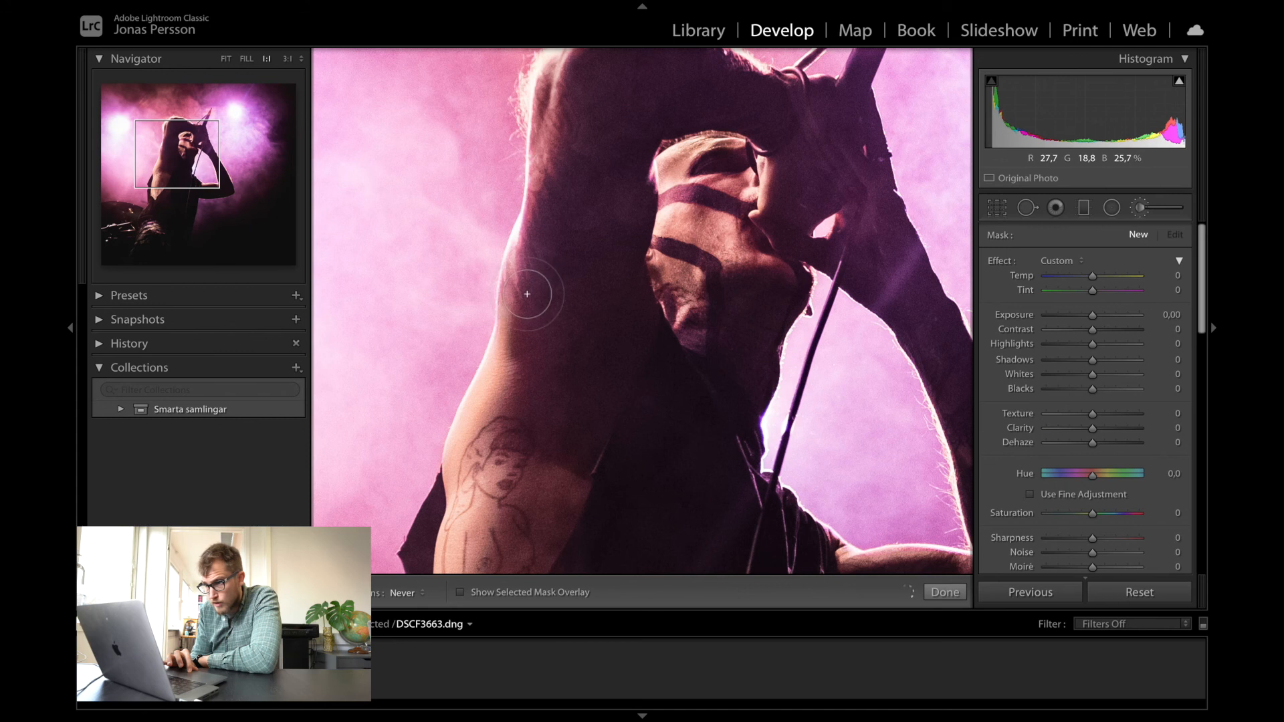
pyautogui.moveTo(567, 200); pyautogui.dragTo(590, 197)
# Try a Temp of 42 and a Tint of −17 on the upper arm's brush adjustment.
pyautogui.moveTo(1092, 291); pyautogui.dragTo(1075, 295)
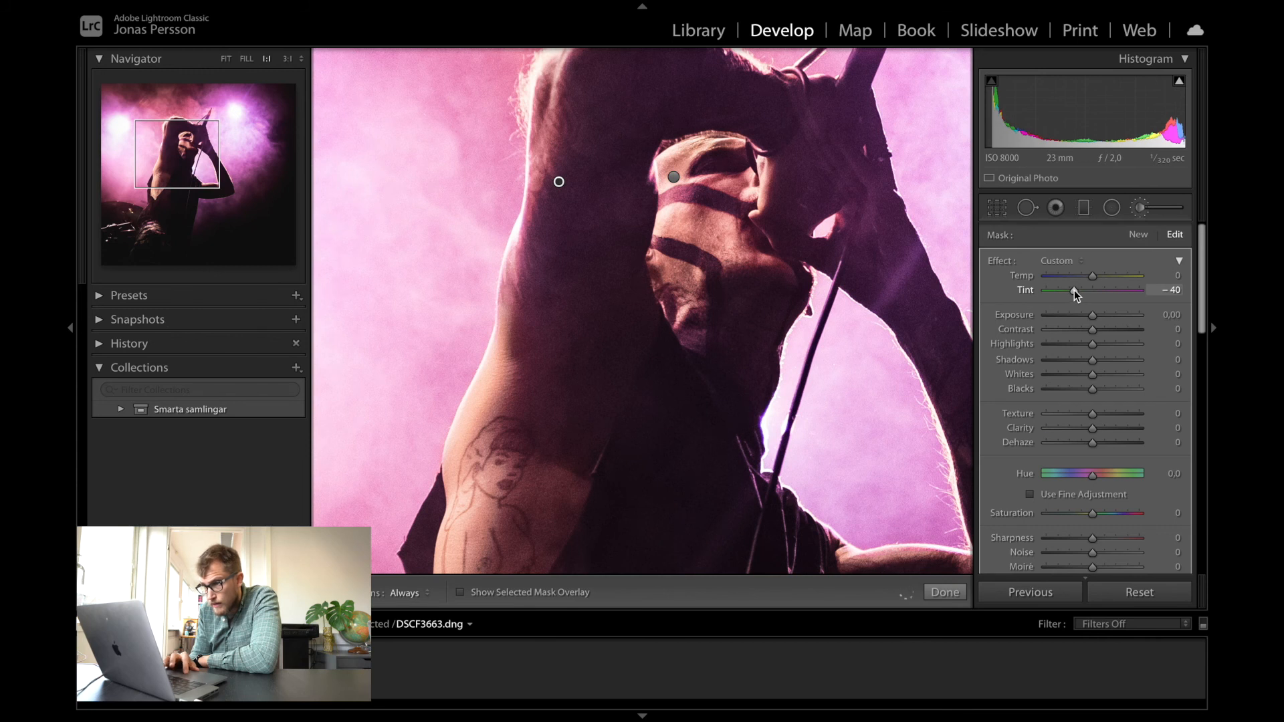
pyautogui.moveTo(1094, 274); pyautogui.dragTo(1115, 275)
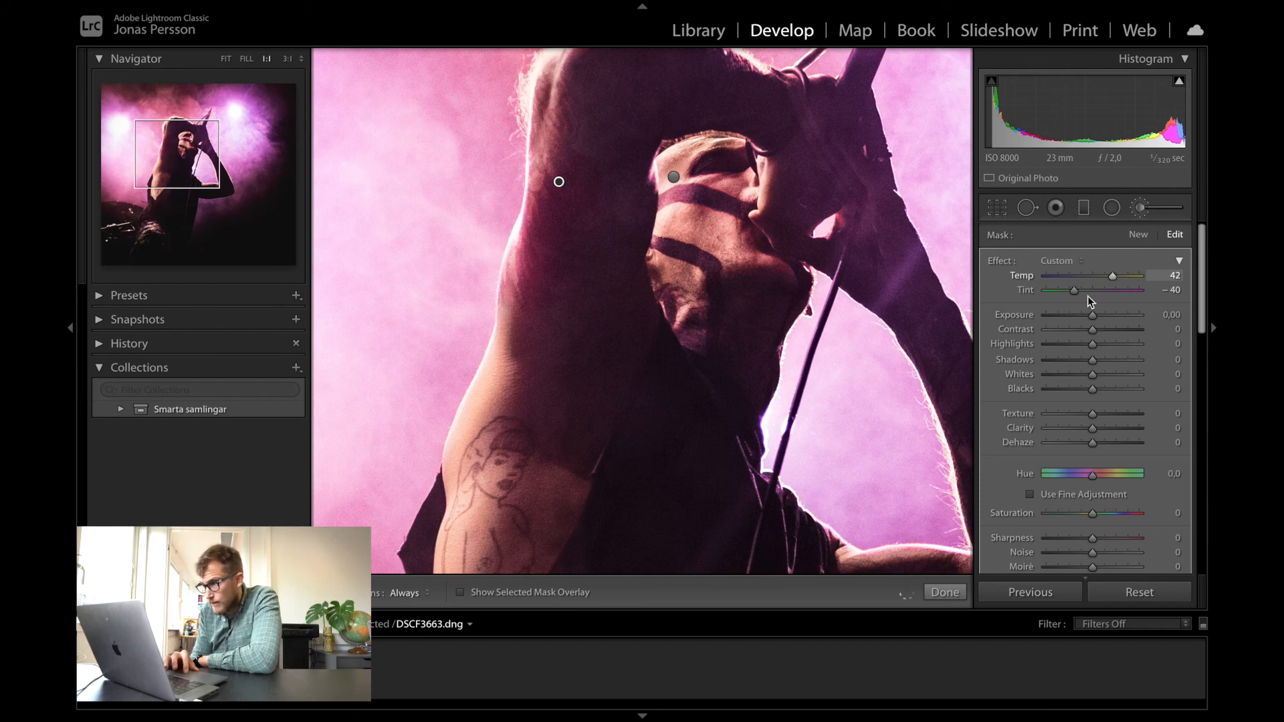
pyautogui.moveTo(1077, 290); pyautogui.dragTo(1093, 290)
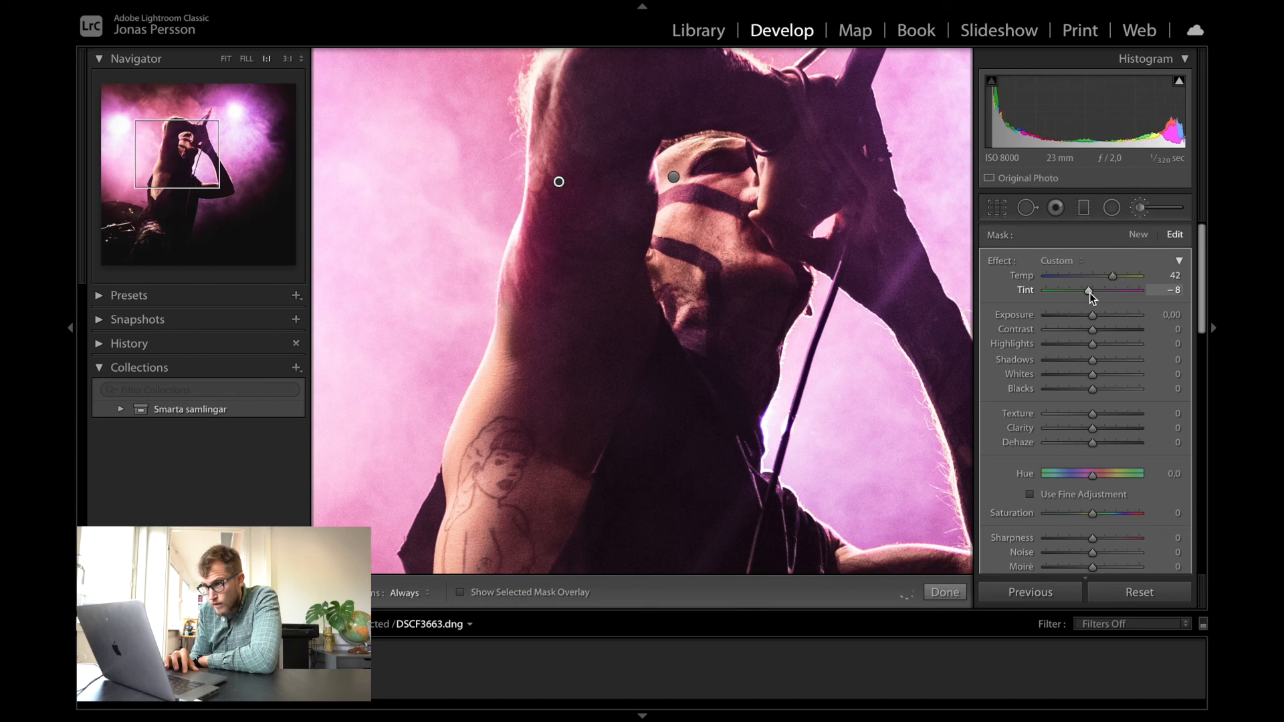
pyautogui.moveTo(1089, 292); pyautogui.dragTo(1085, 291)
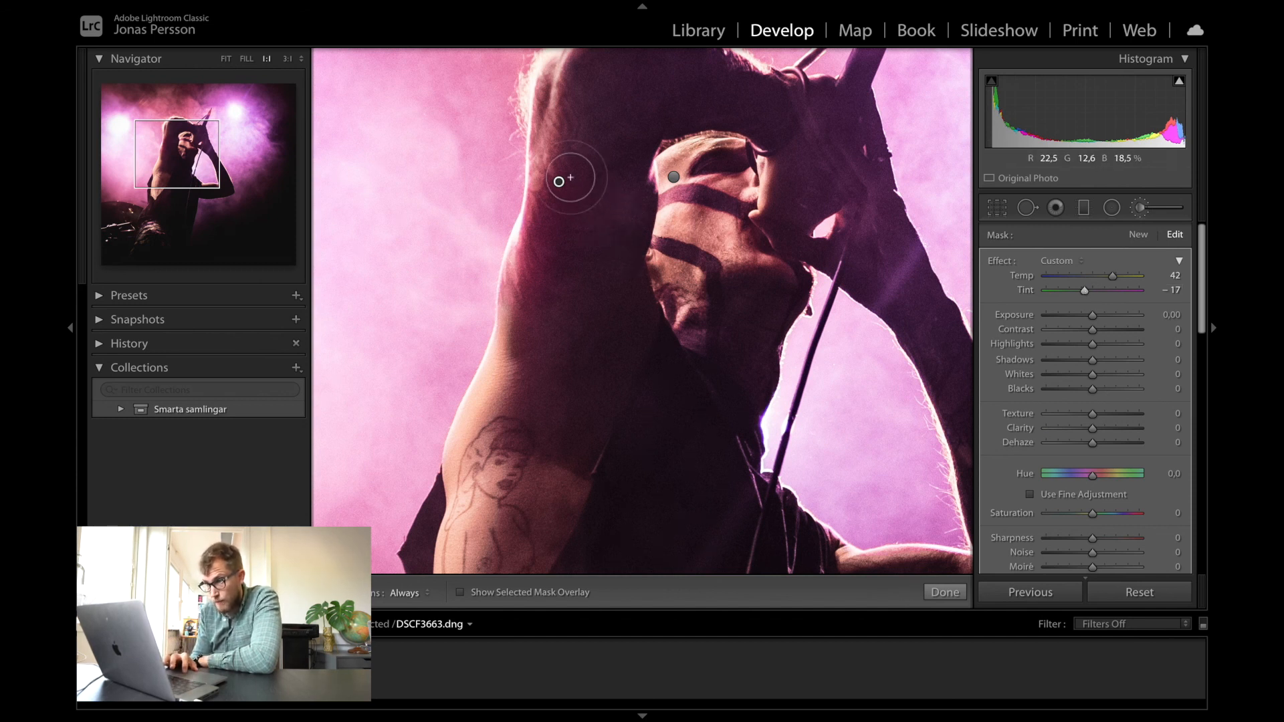
# Delete the upper arm's brush adjustment, return to the full photo and close the Adjustment Brush.
pyautogui.press('Delete')
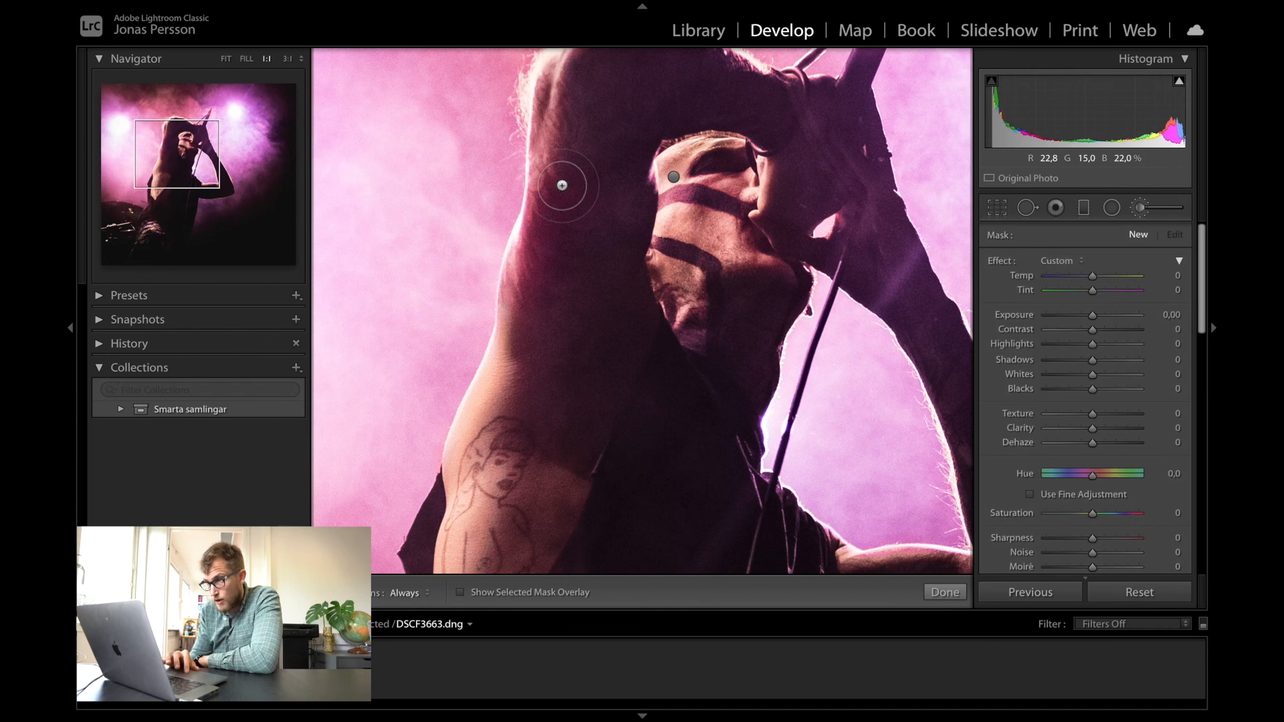
pyautogui.press('z')
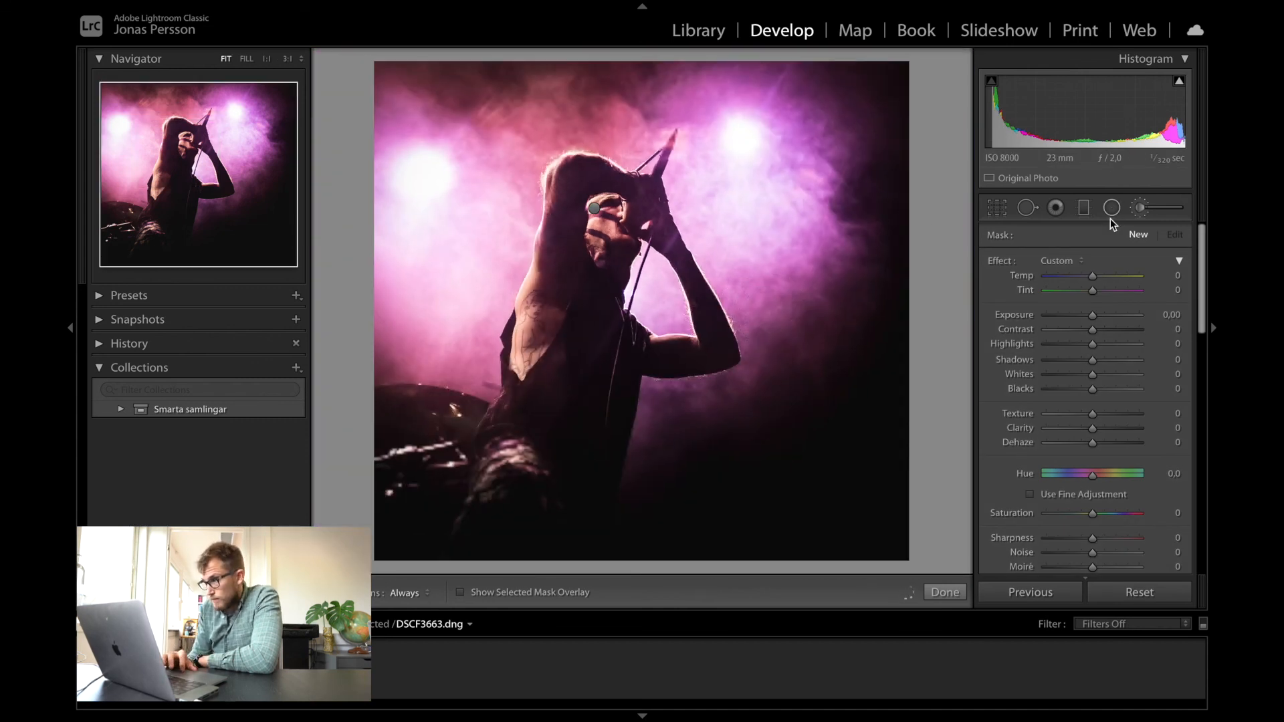
pyautogui.click(1140, 207)
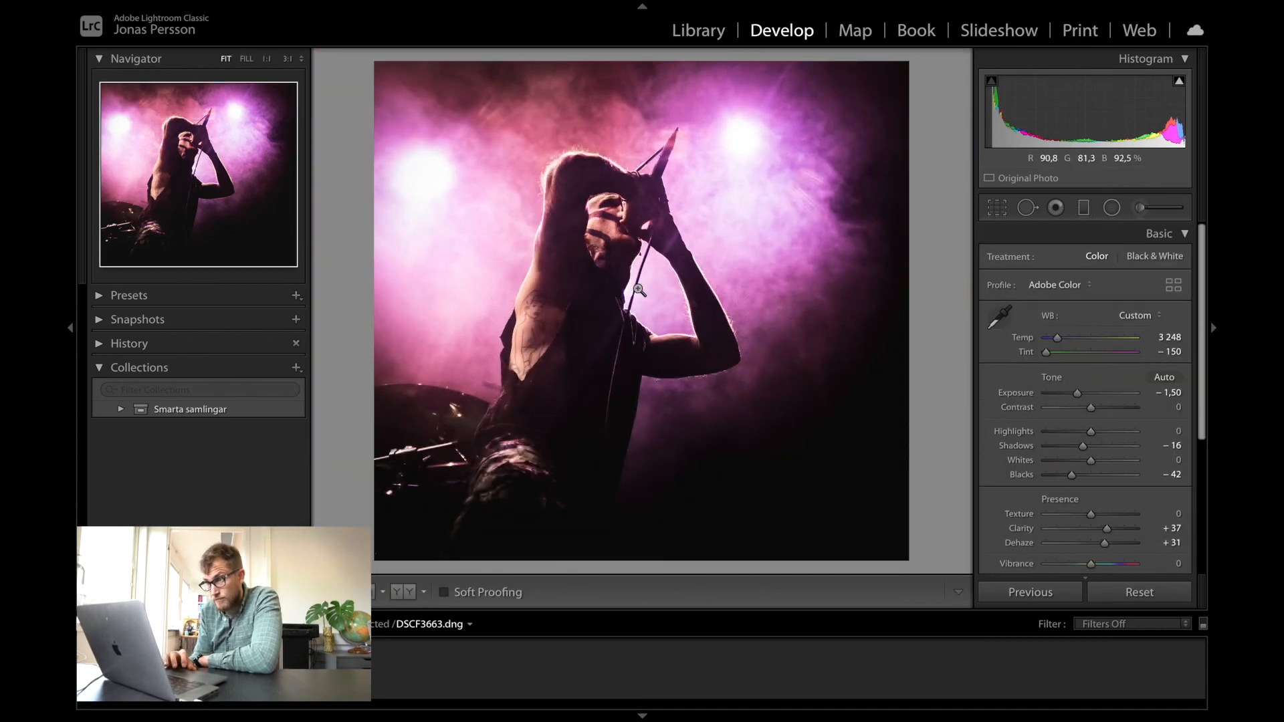
# Reset all of the photo's develop settings to view the original, and undo the reset.
pyautogui.click(1153, 593)
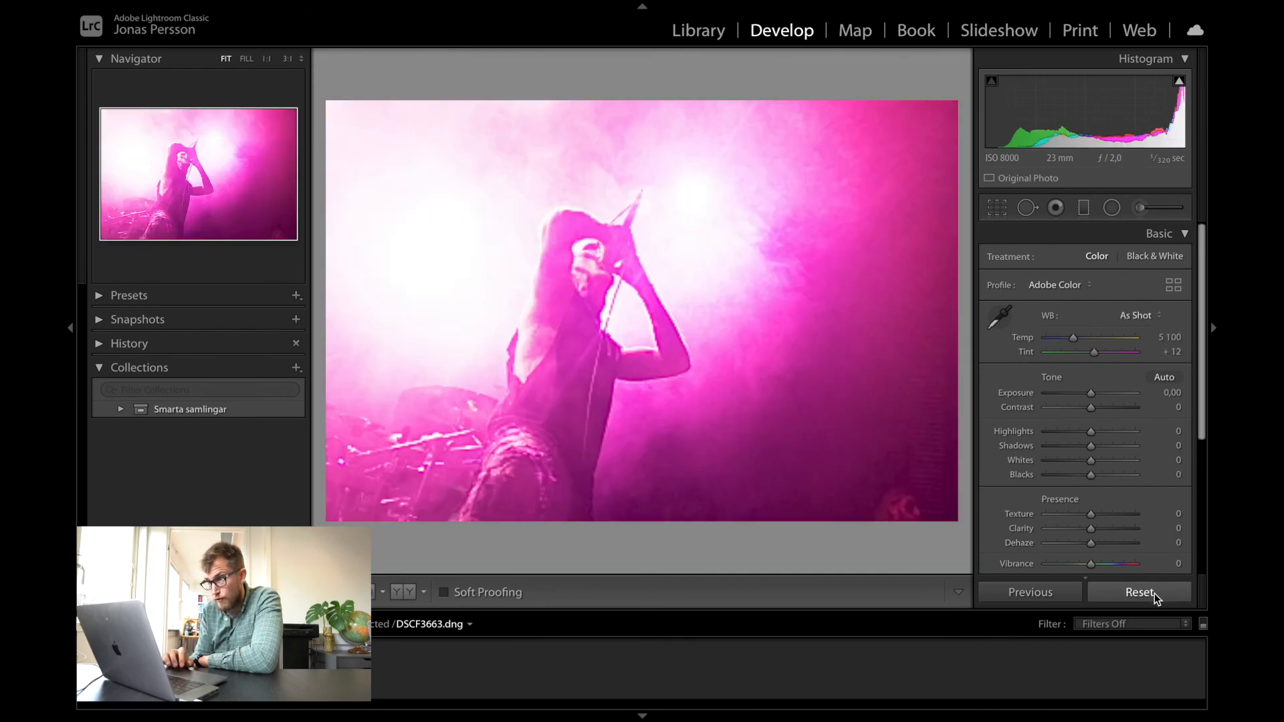
pyautogui.press('super+z')
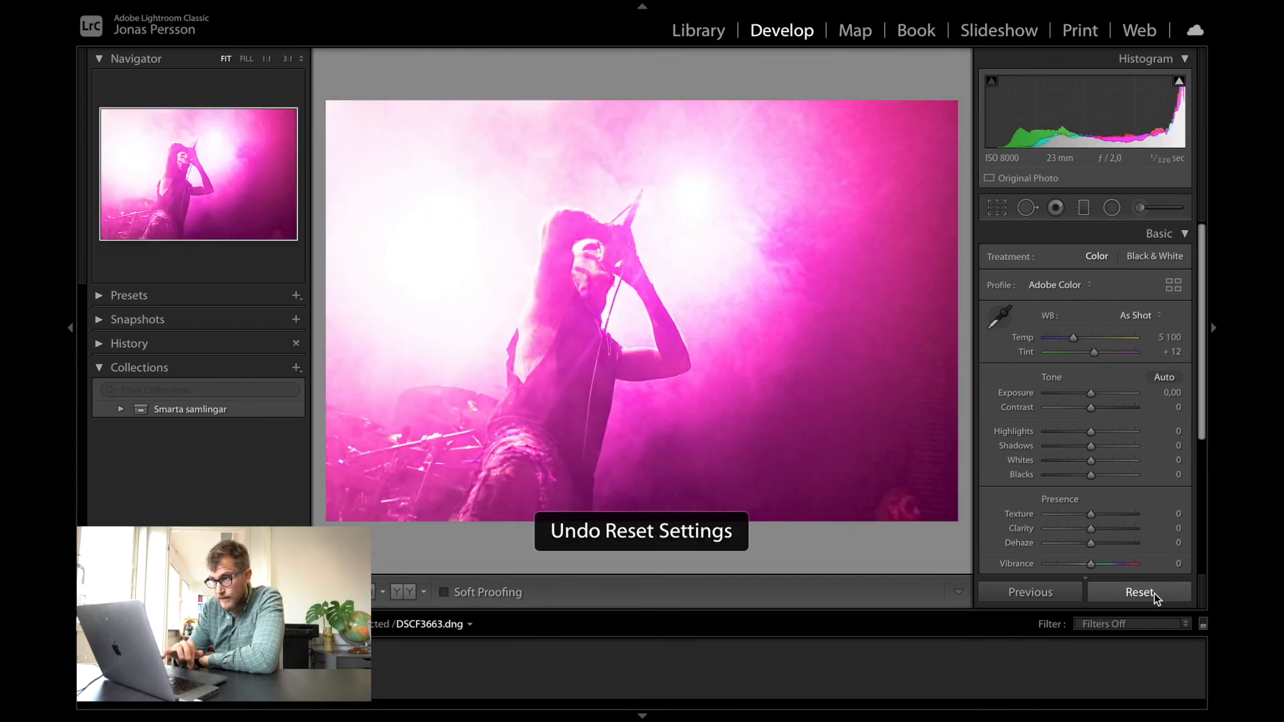